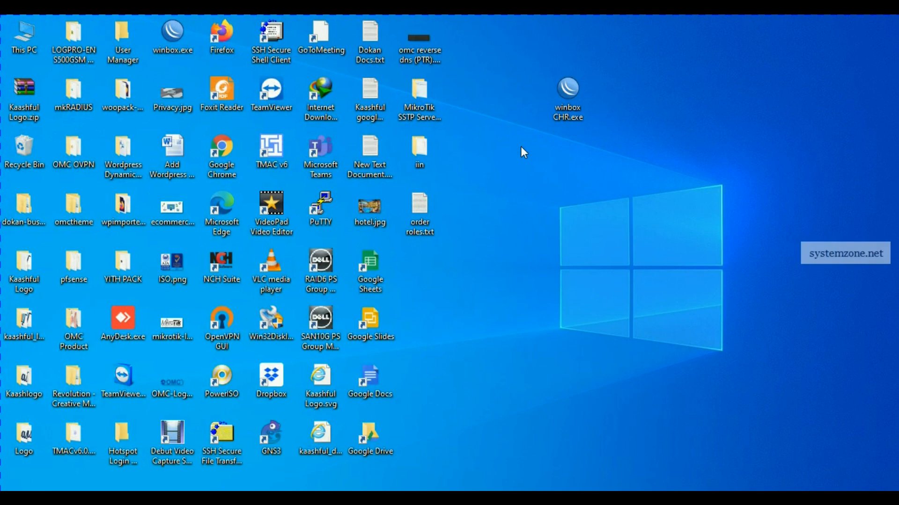
Step: Launch WinBox and connect to the router at 117.58.247.198:8299 with the saved admin login
double_click(574, 125)
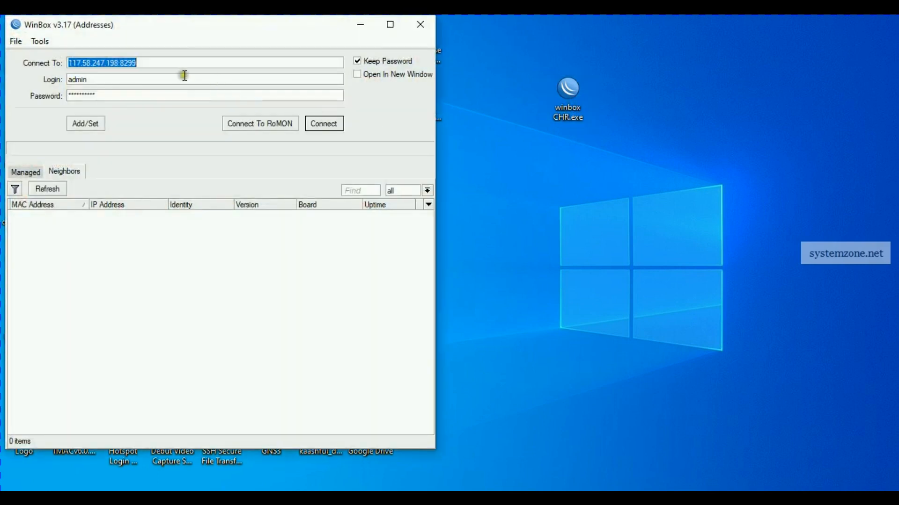
left_click(169, 62)
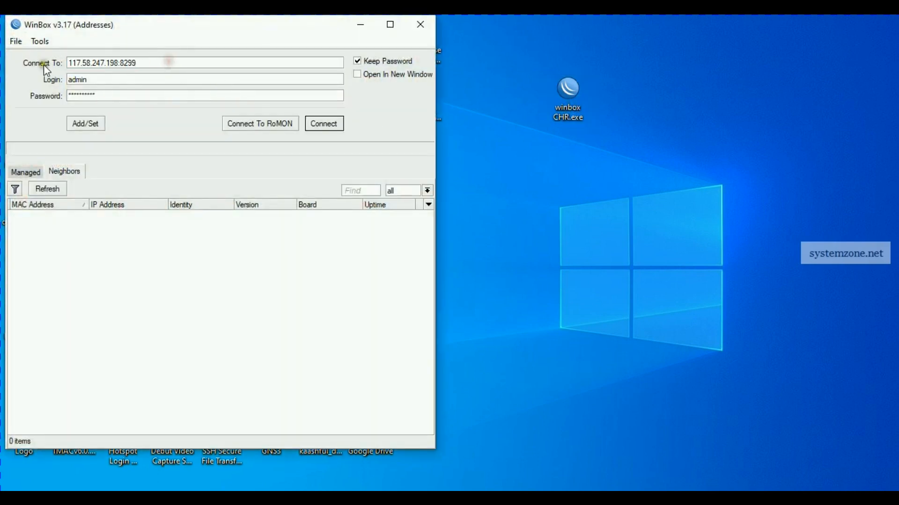
left_click_drag(68, 61, 137, 62)
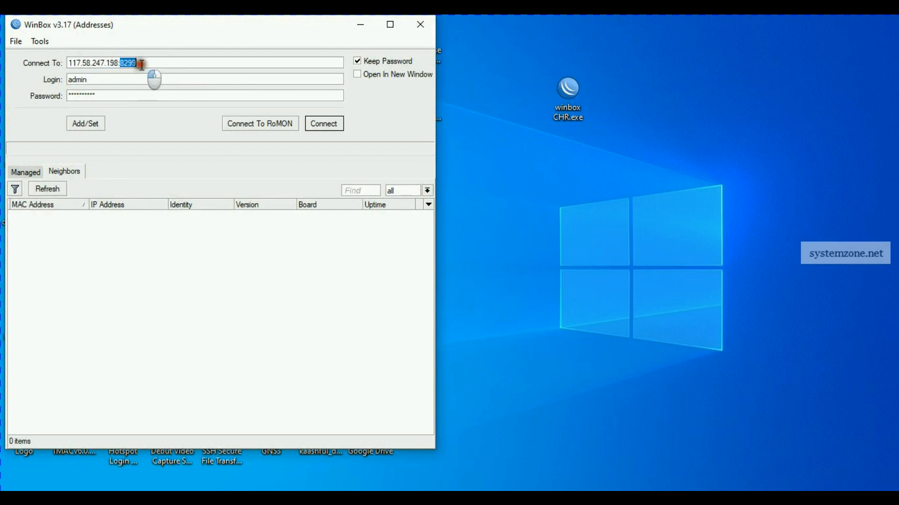
left_click(333, 124)
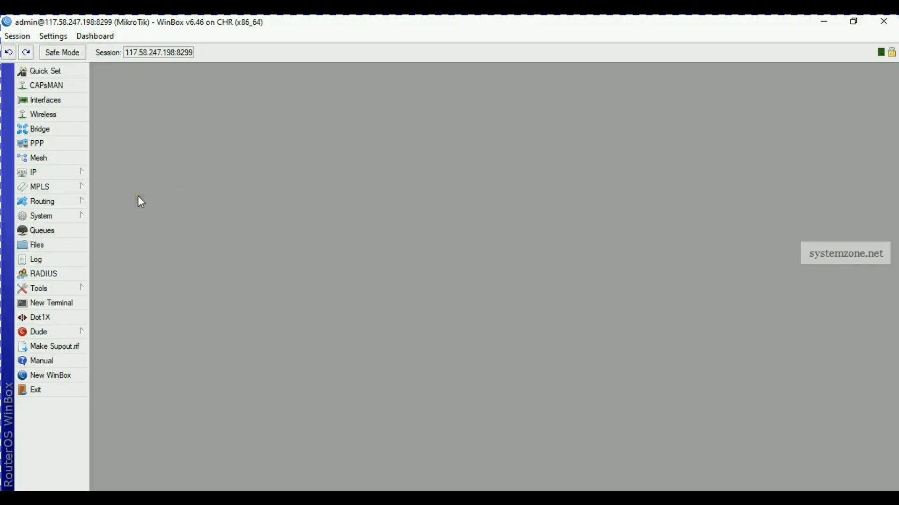
Step: Start a new certificate in the router's system certificates and name it CA
left_click(76, 215)
left_click(77, 216)
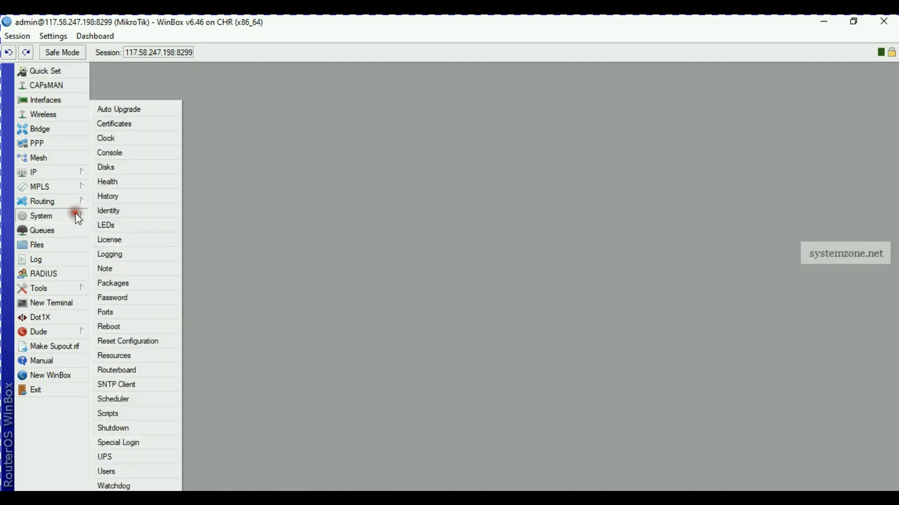
left_click(154, 125)
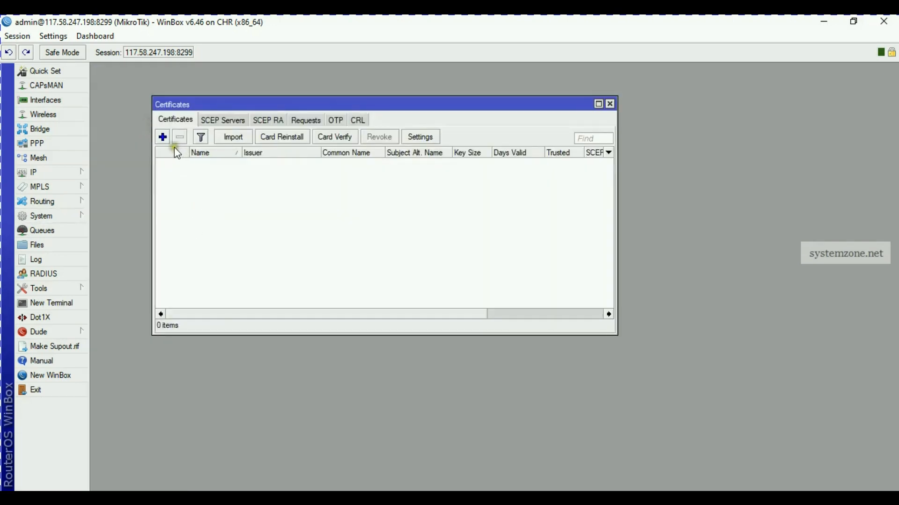
left_click(163, 137)
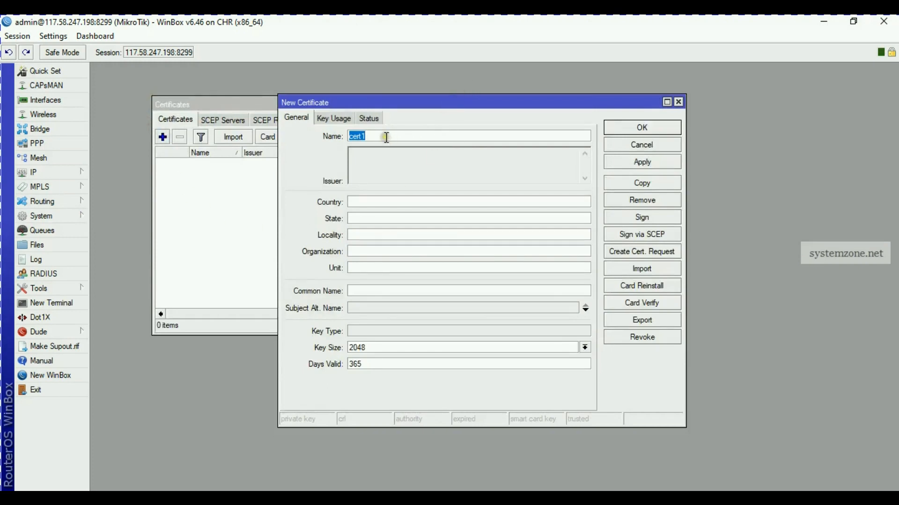
key("BackSpace")
type("CA")
Step: Fill in the CA certificate's subject with country BD, state DHK, locality DHK, organization SystemZone and unit IT
left_click(377, 204)
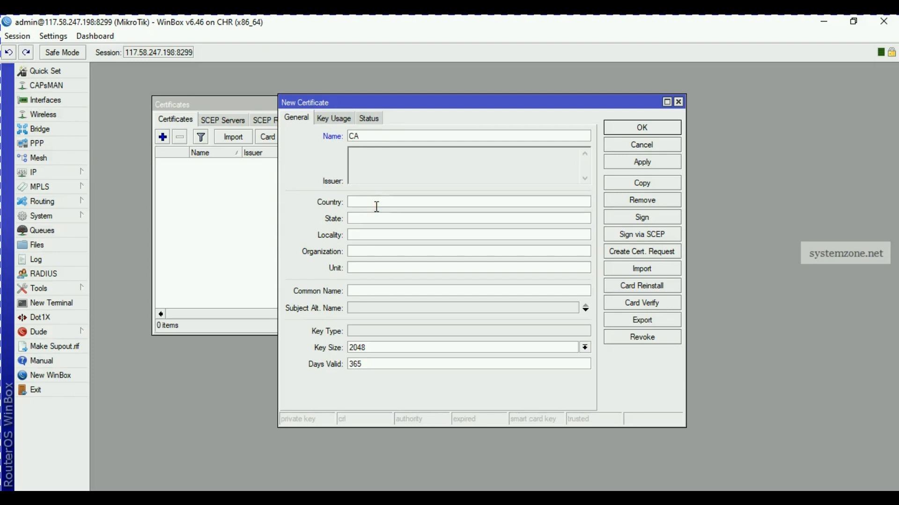
type("BD")
left_click(376, 215)
type("DHK")
left_click(362, 236)
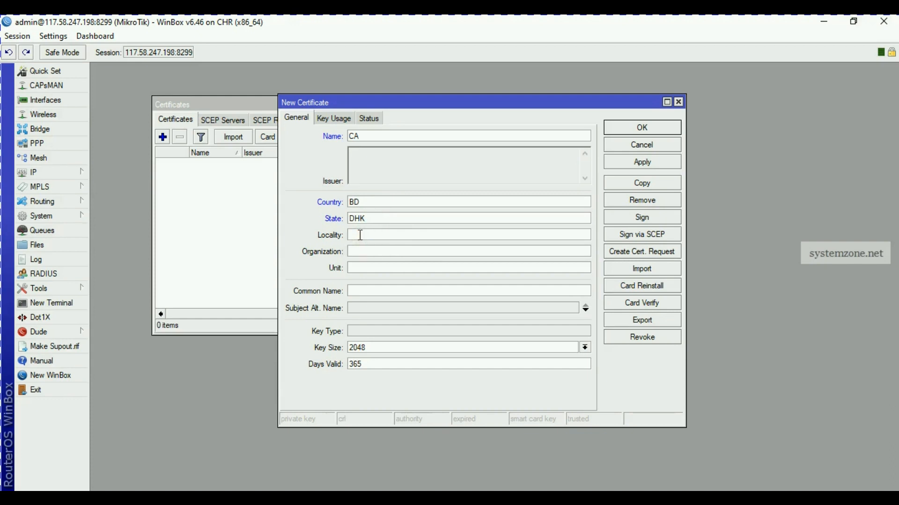
type("DHK")
left_click(364, 250)
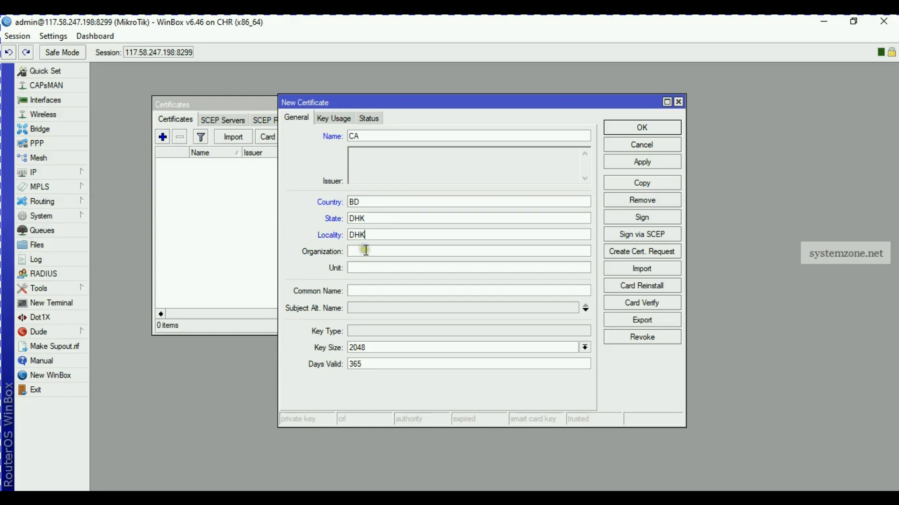
type("SystemZone")
left_click(372, 268)
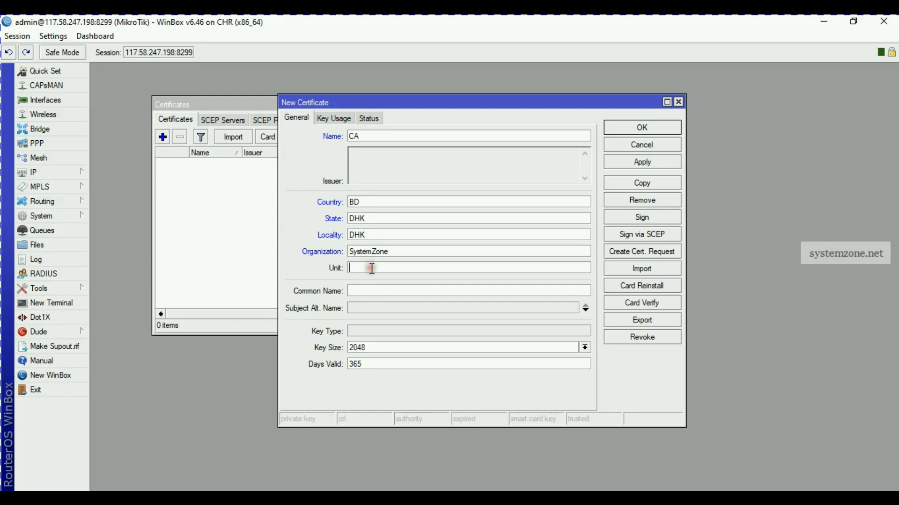
type("IT")
Step: Set the CA certificate's common name and IP subject alternative name to 117.58.247.198, with a validity of 3650 days
left_click(368, 291)
type("1")
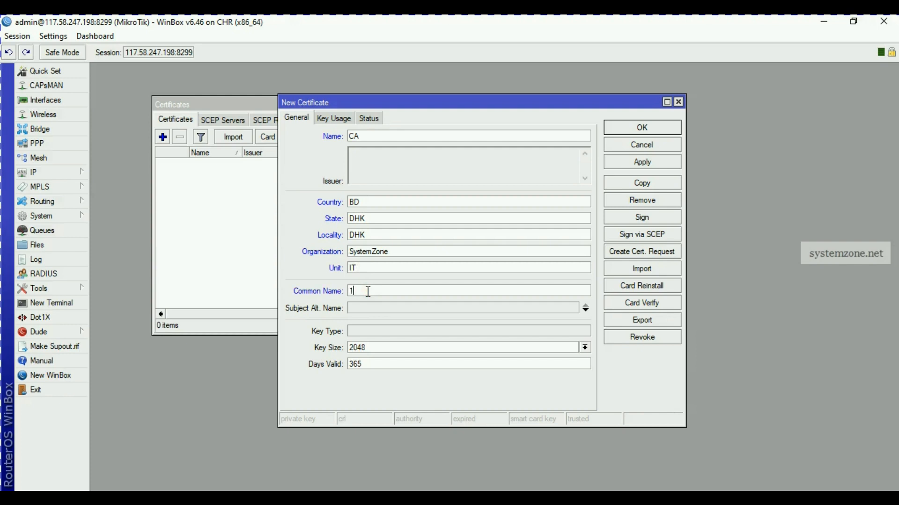
type("17.58.247.198")
left_click(385, 311)
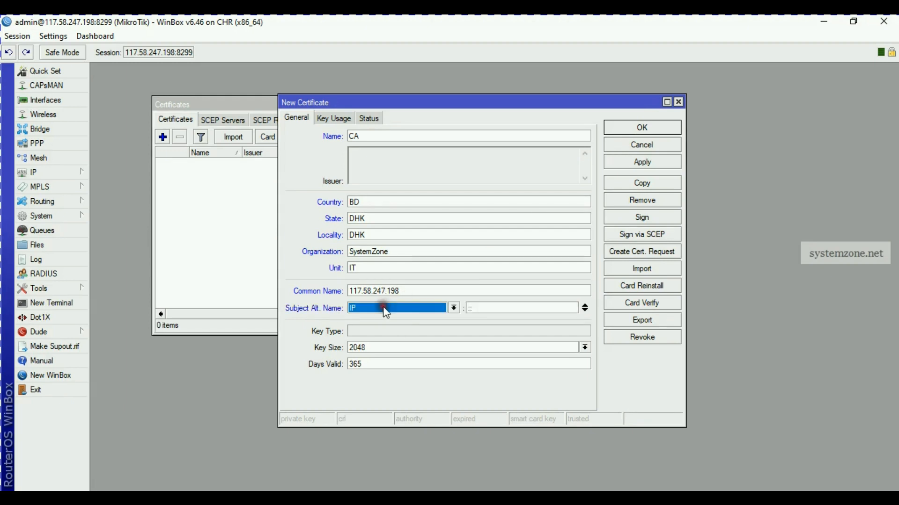
left_click(454, 308)
left_click(417, 335)
left_click(497, 308)
key("BackSpace")
key("BackSpace")
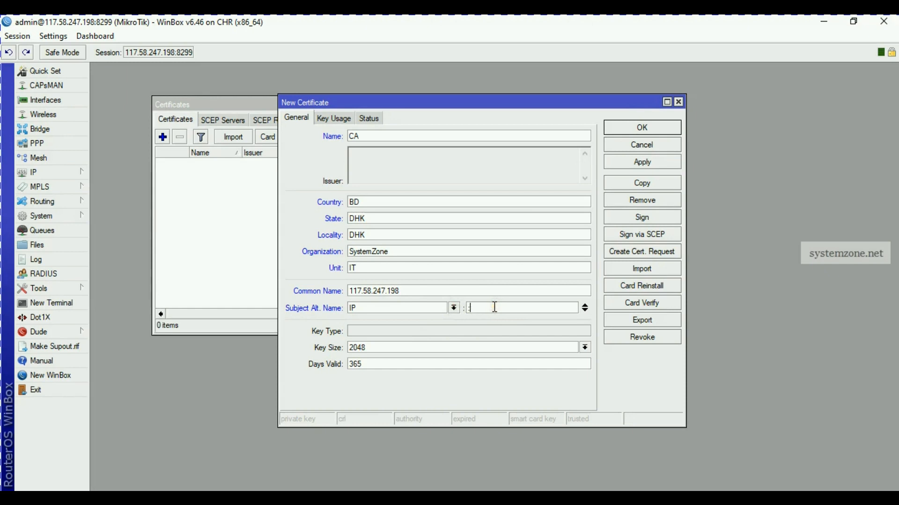
type("117.58.247.198")
left_click(392, 364)
type("0")
Step: Restrict the CA certificate's key usage to crl sign and key cert. sign, and apply the certificate
left_click(340, 121)
left_click(328, 160)
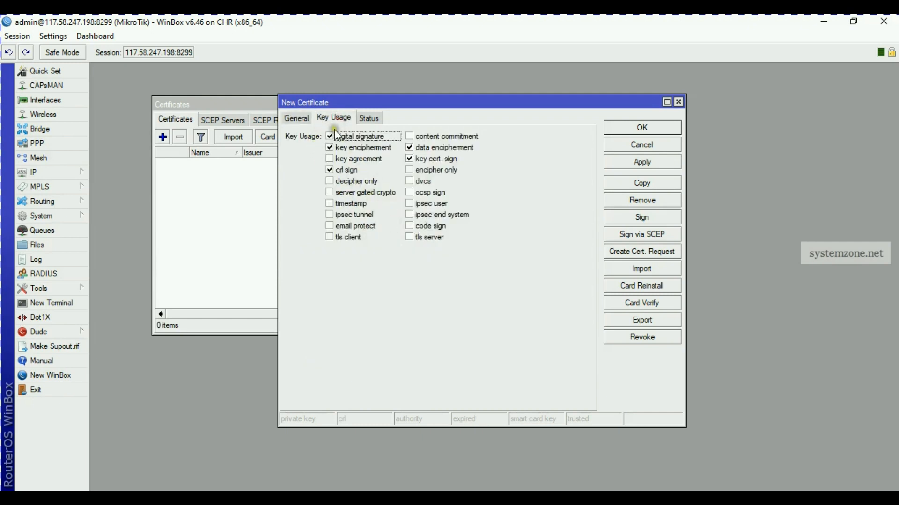
left_click(329, 136)
left_click(330, 148)
left_click(410, 148)
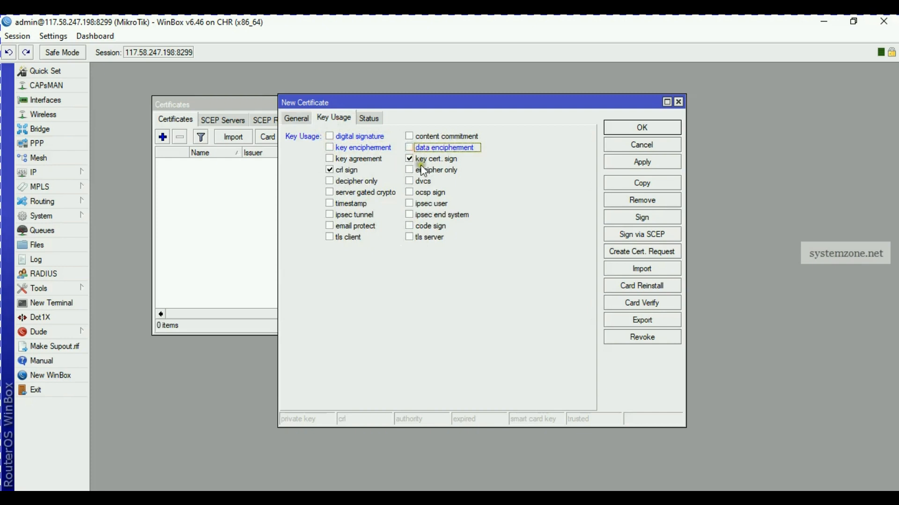
left_click(644, 162)
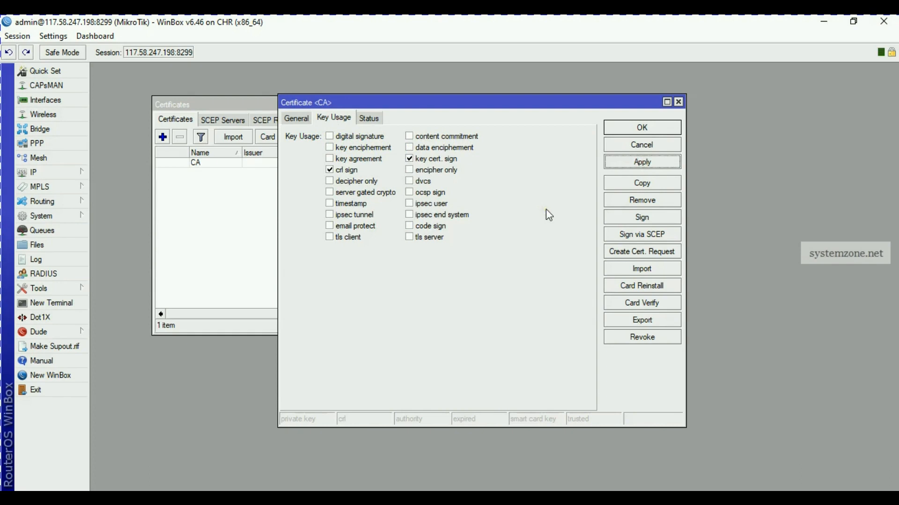
Step: Copy the CA certificate's details to a new certificate named Server
left_click(296, 118)
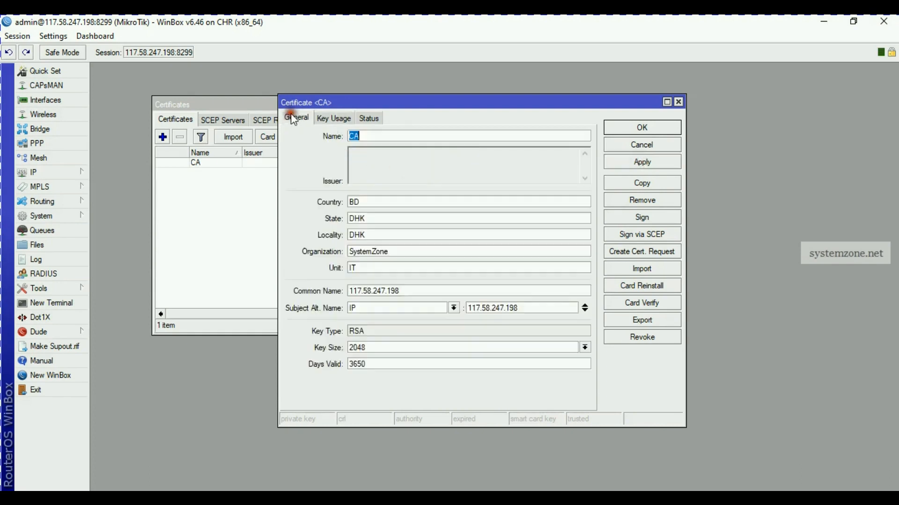
left_click(649, 189)
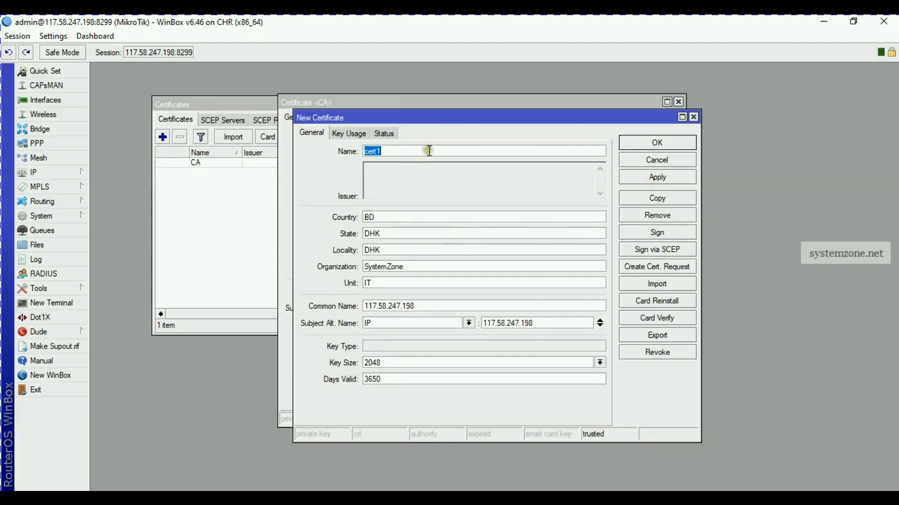
key("BackSpace")
type("Server")
Step: Set the Server certificate's key usage to only digital signature, key encipherment and tls server, and save it
left_click(350, 134)
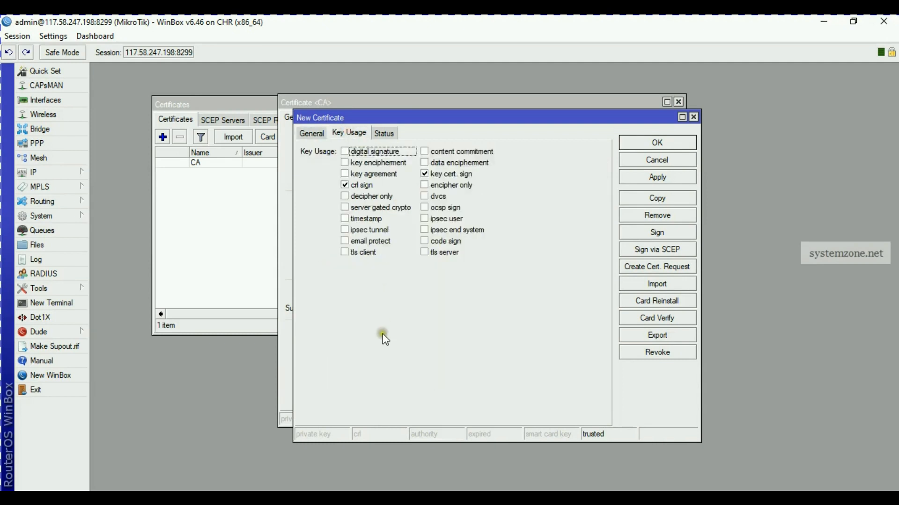
left_click(345, 151)
left_click(344, 162)
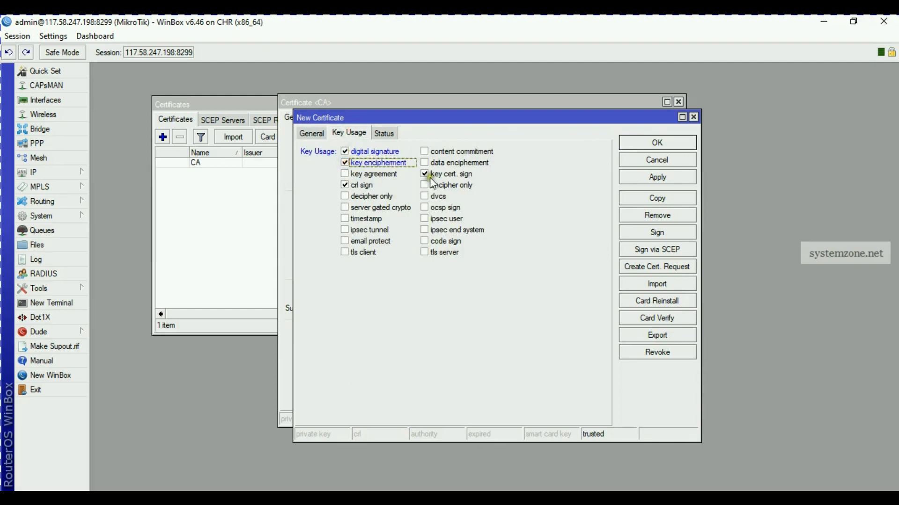
left_click(425, 252)
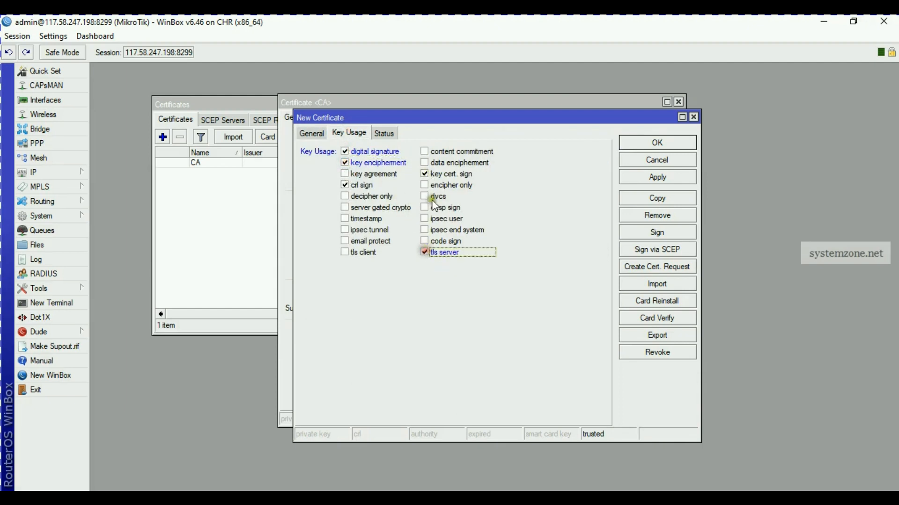
left_click(425, 174)
left_click(346, 185)
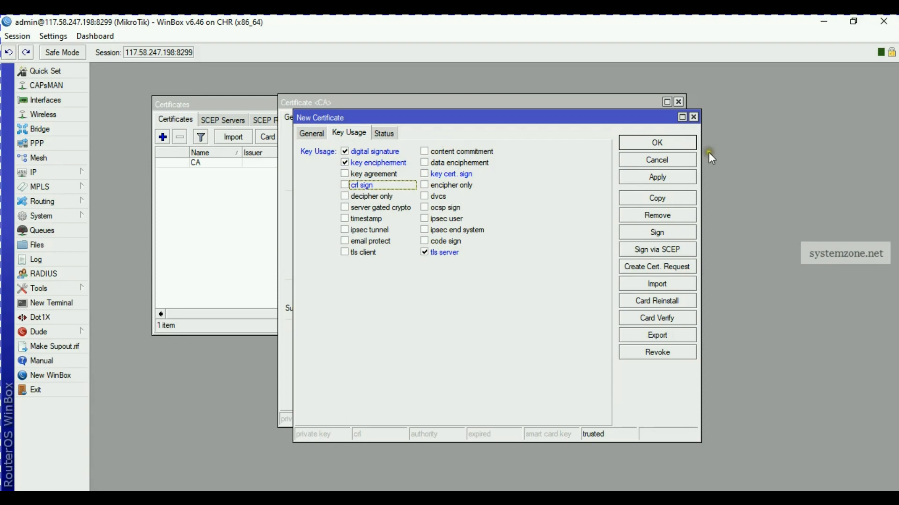
left_click(659, 175)
left_click(658, 143)
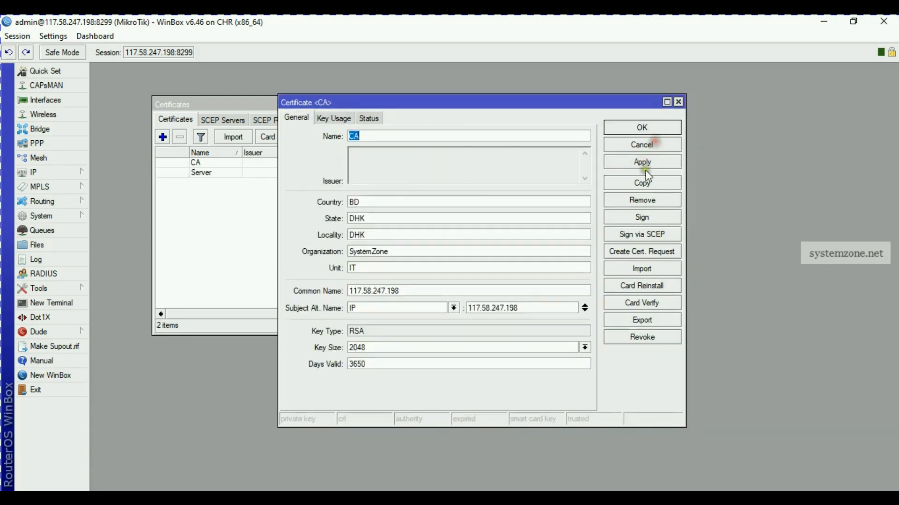
Step: Sign the CA certificate with CA CRL host 117.58.247.198 and close its windows
mouse_move(586, 104)
left_mouse_down()
mouse_move(538, 103)
mouse_move(580, 92)
left_mouse_up()
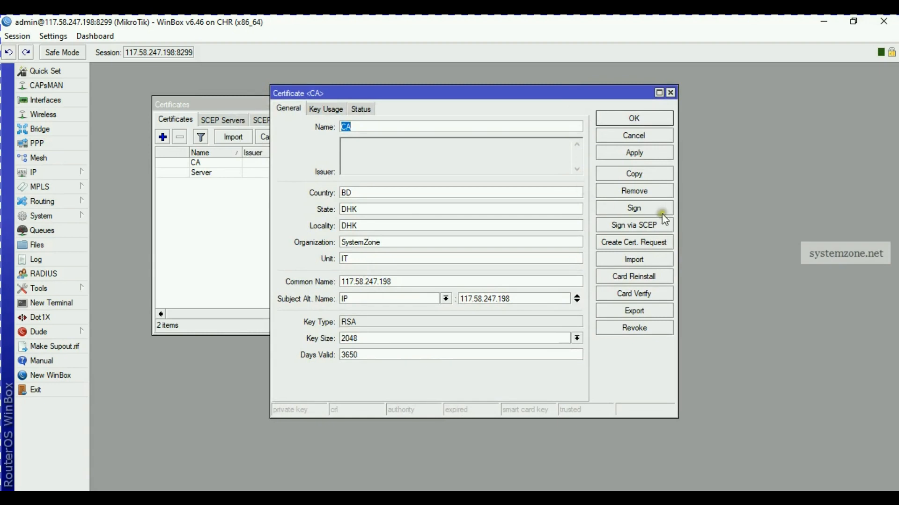
left_click(631, 210)
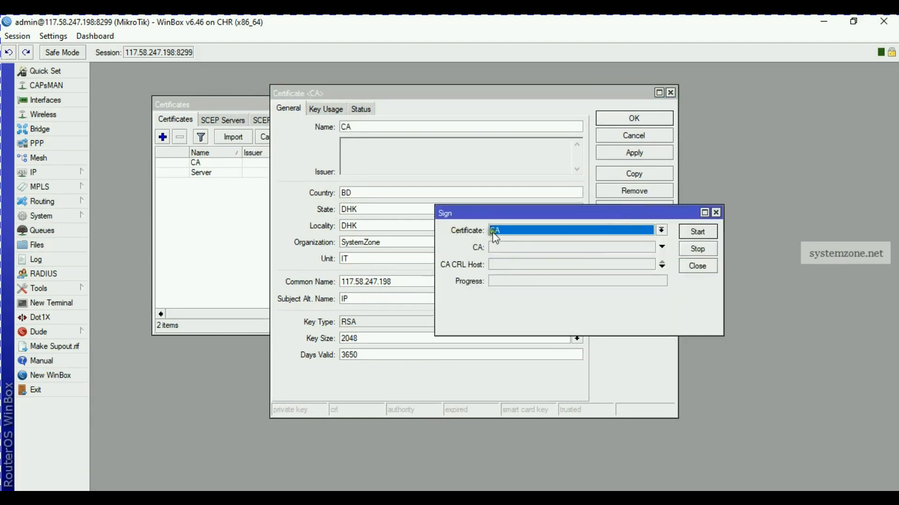
left_click(533, 238)
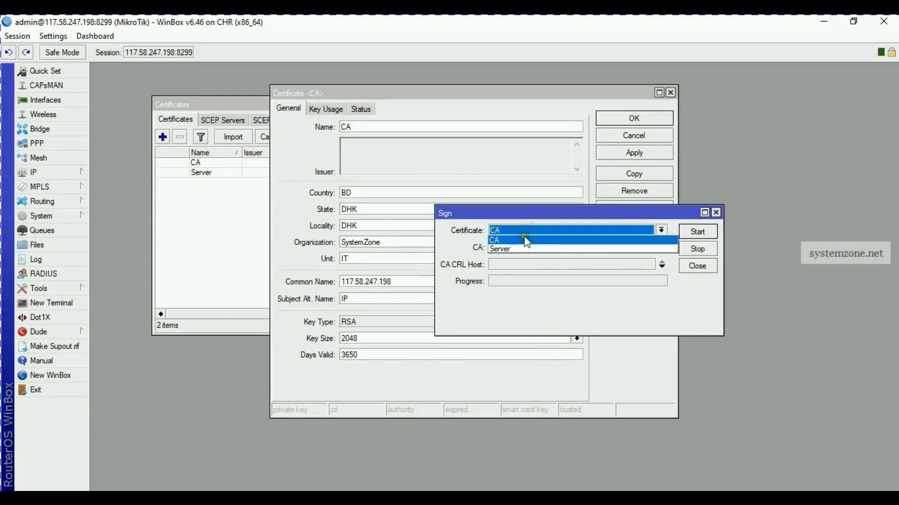
left_click(528, 239)
left_click(508, 265)
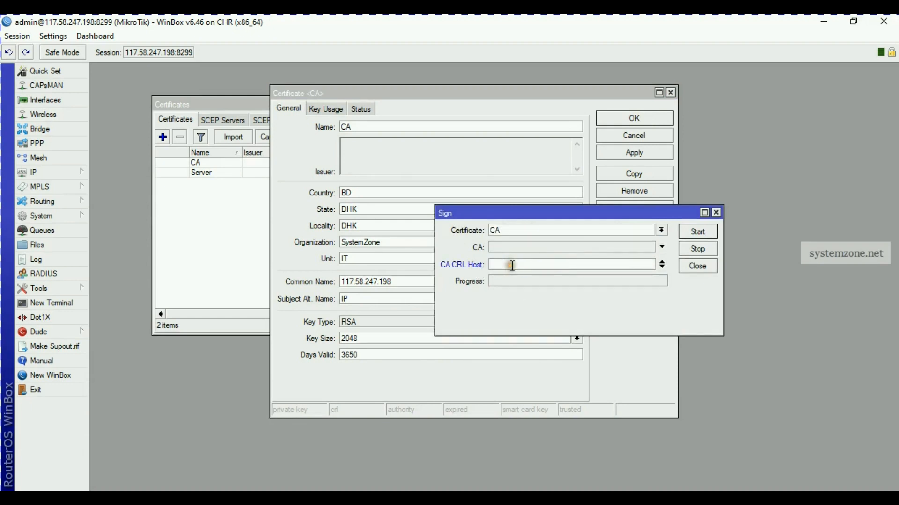
type("117")
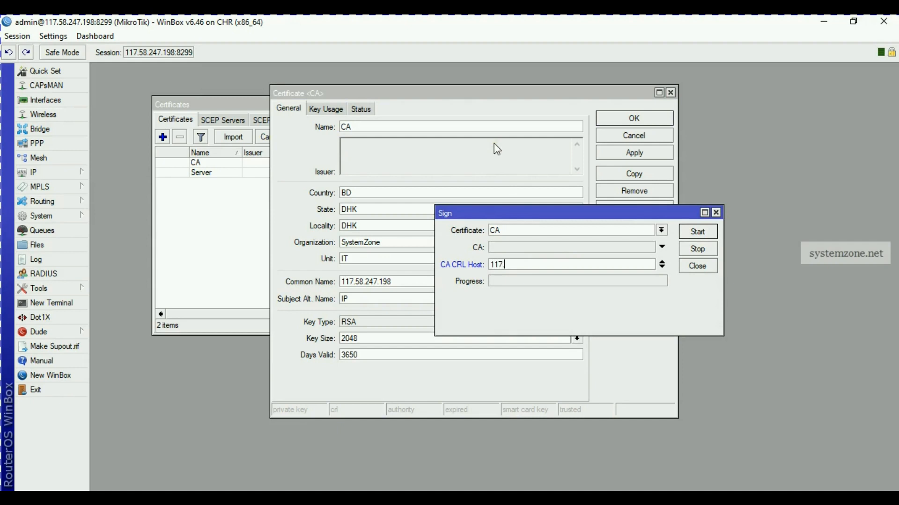
type(".58.247.198")
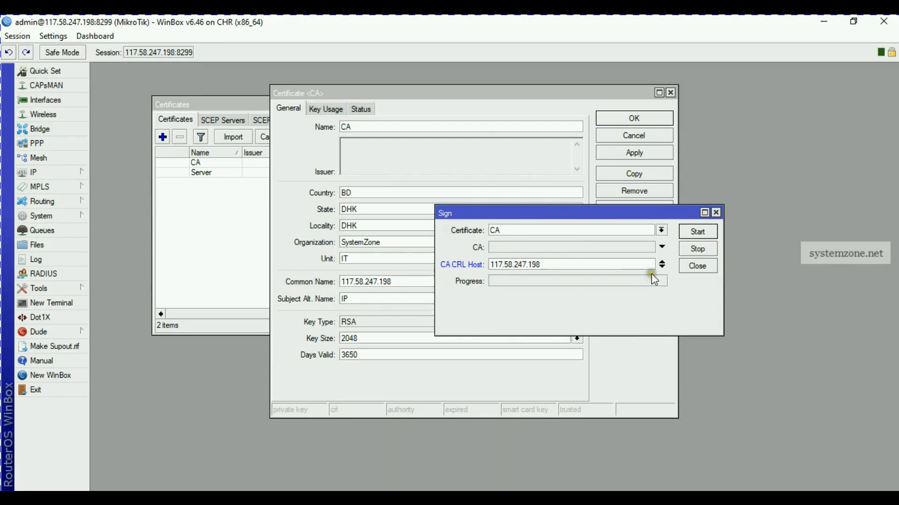
left_click(701, 234)
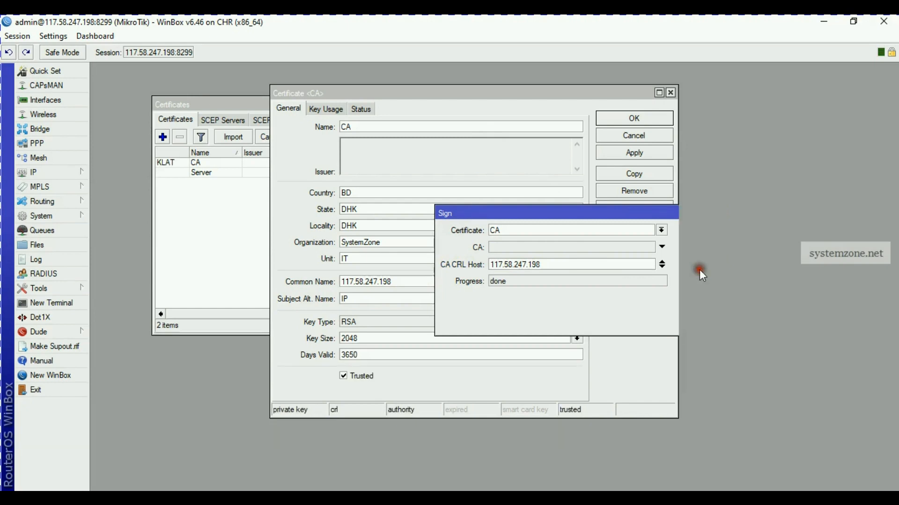
left_click(698, 268)
left_click(671, 92)
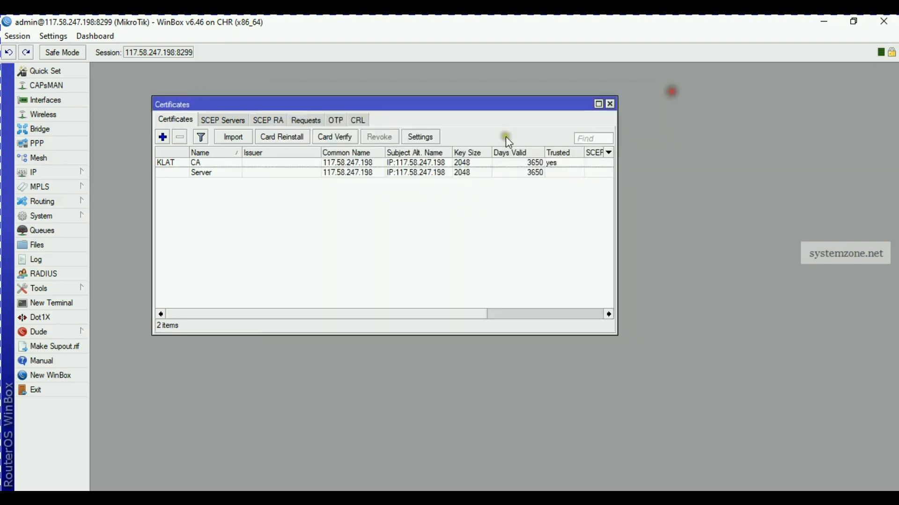
Step: Sign the Server certificate with CA as its certificate authority, then close its signing and certificate windows
double_click(229, 174)
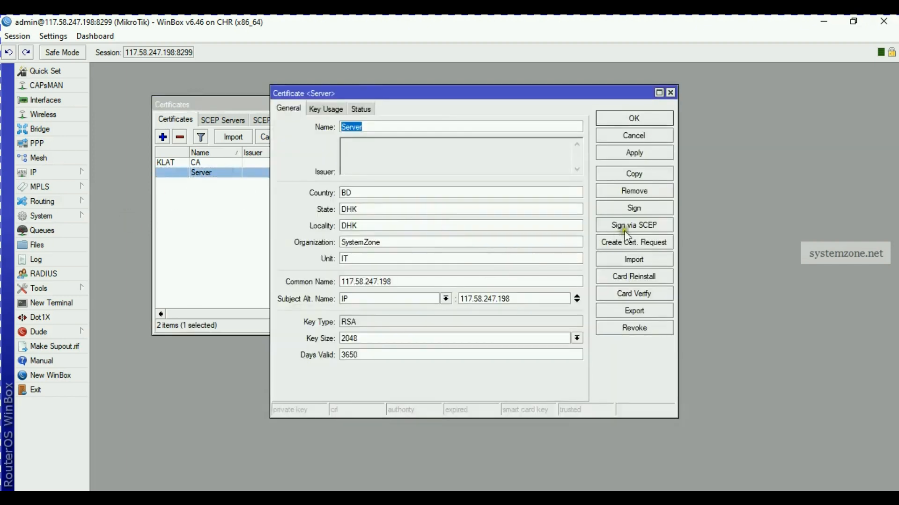
left_click(635, 207)
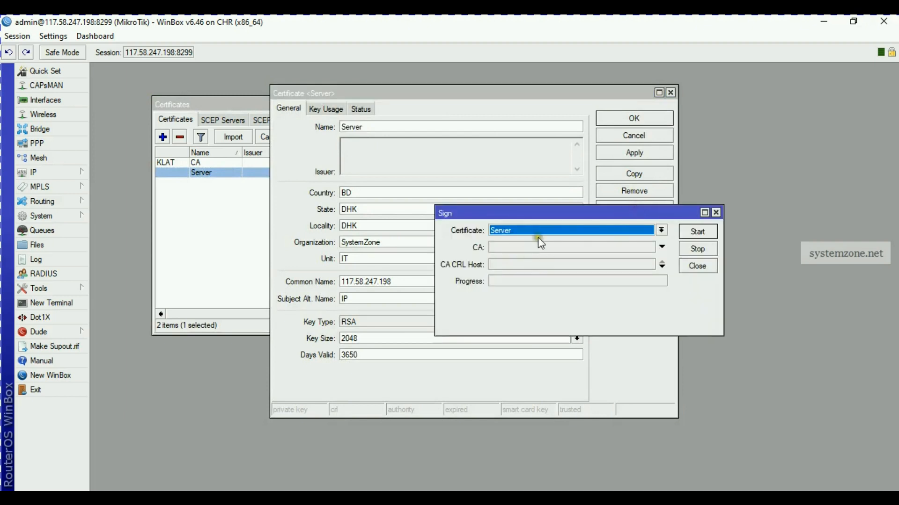
left_click(547, 230)
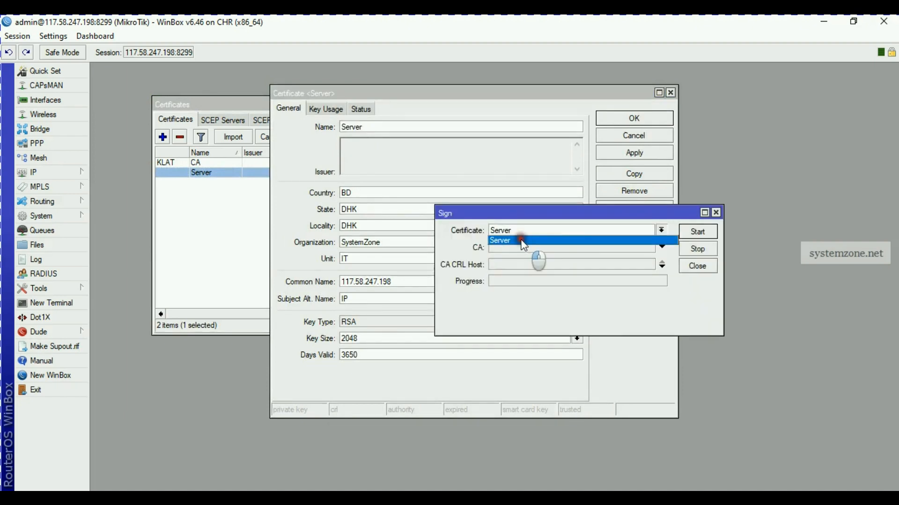
left_click(528, 240)
left_click(514, 246)
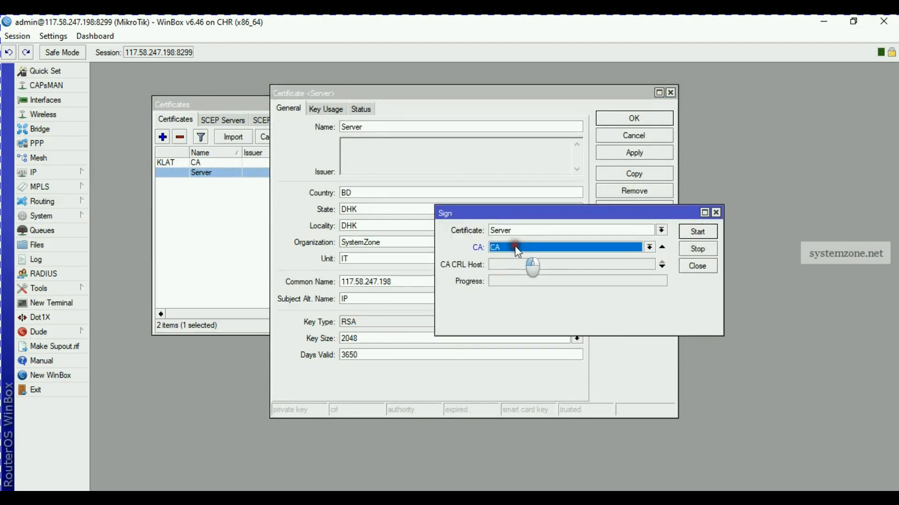
left_click(526, 246)
left_click(513, 259)
left_click(689, 234)
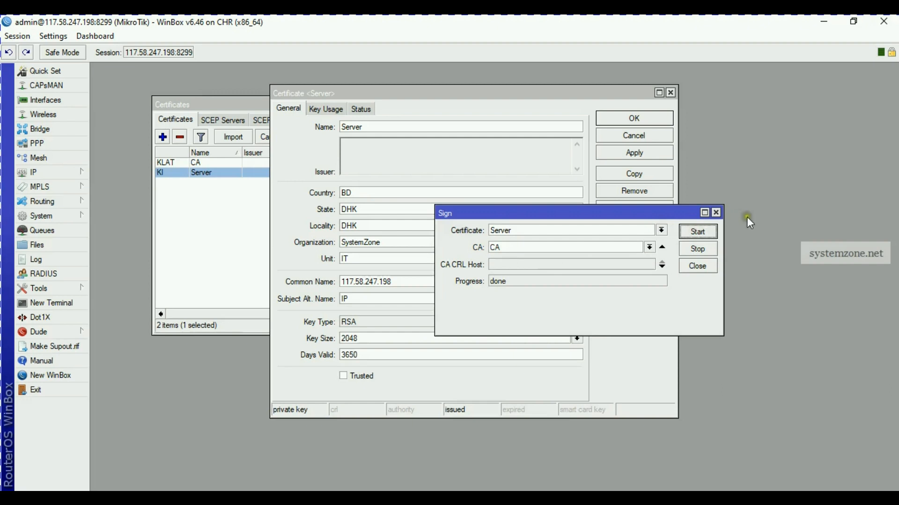
left_click(716, 213)
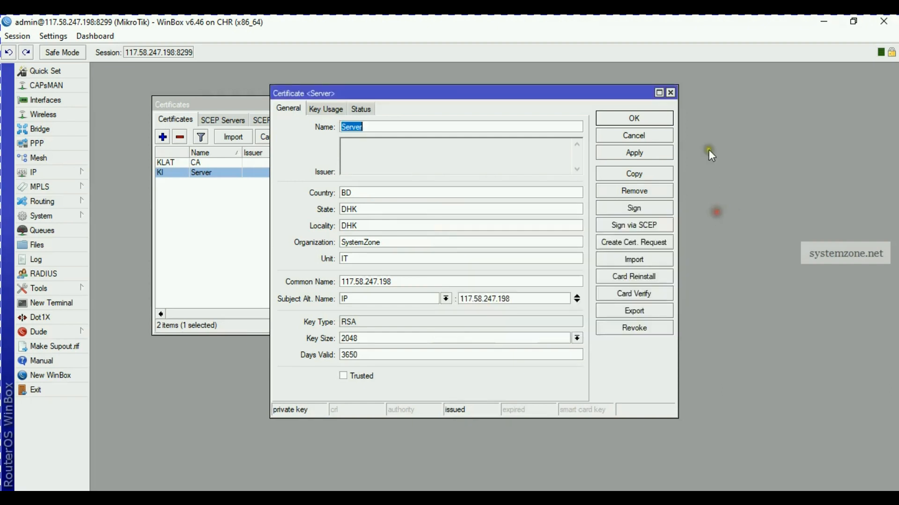
left_click(672, 93)
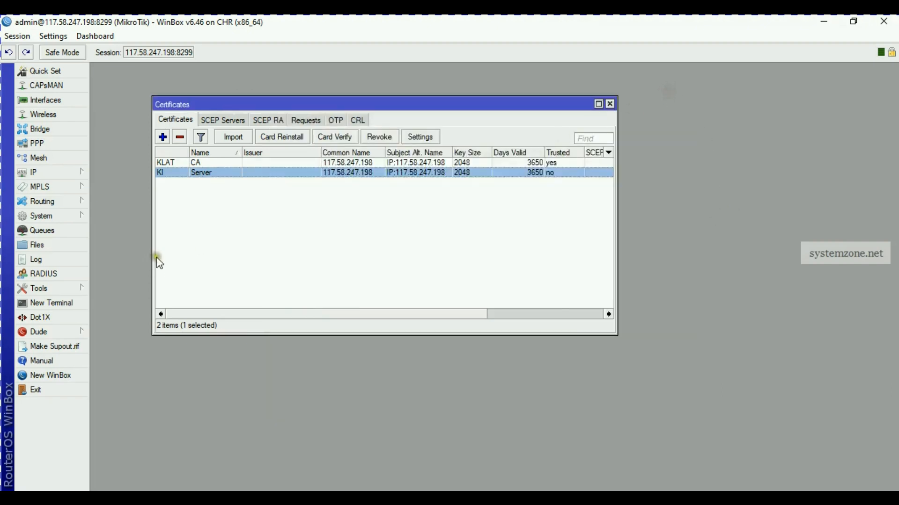
Step: Export the CA certificate as type PEM without an export passphrase
left_click(195, 164)
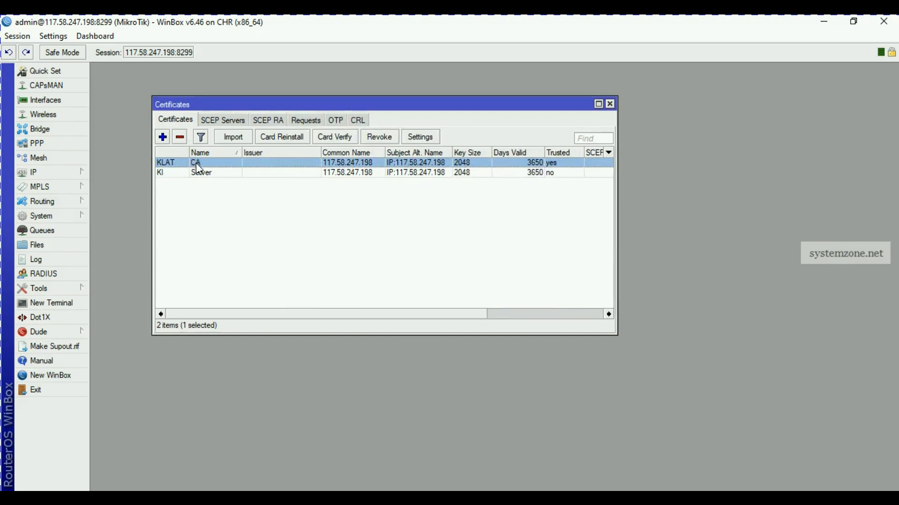
right_click(195, 160)
left_click(233, 356)
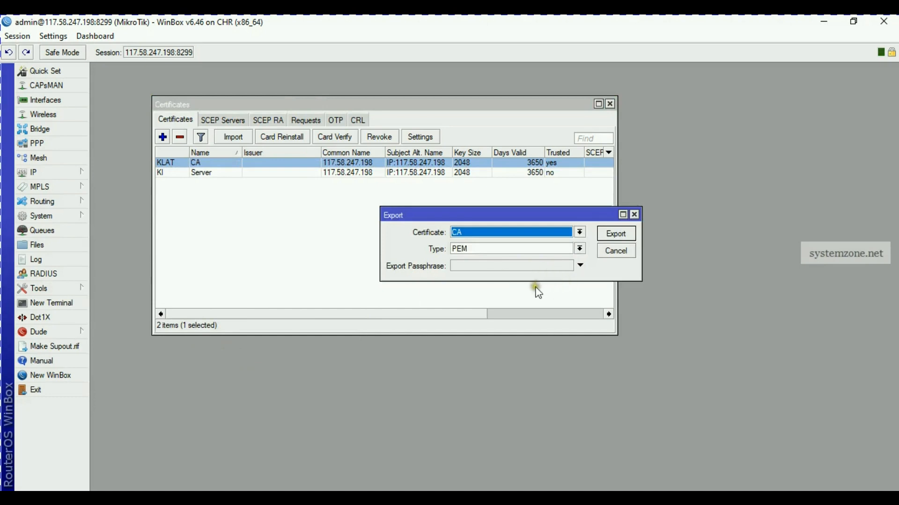
left_click(579, 249)
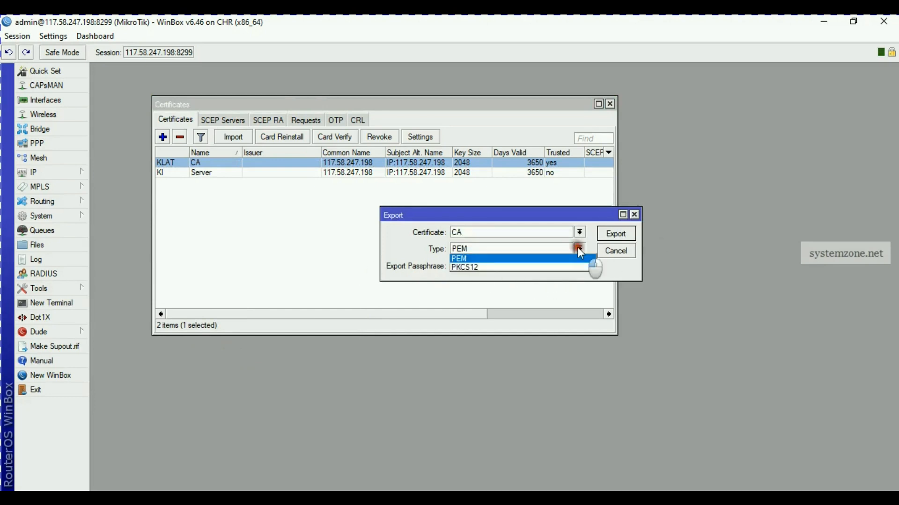
left_click(521, 257)
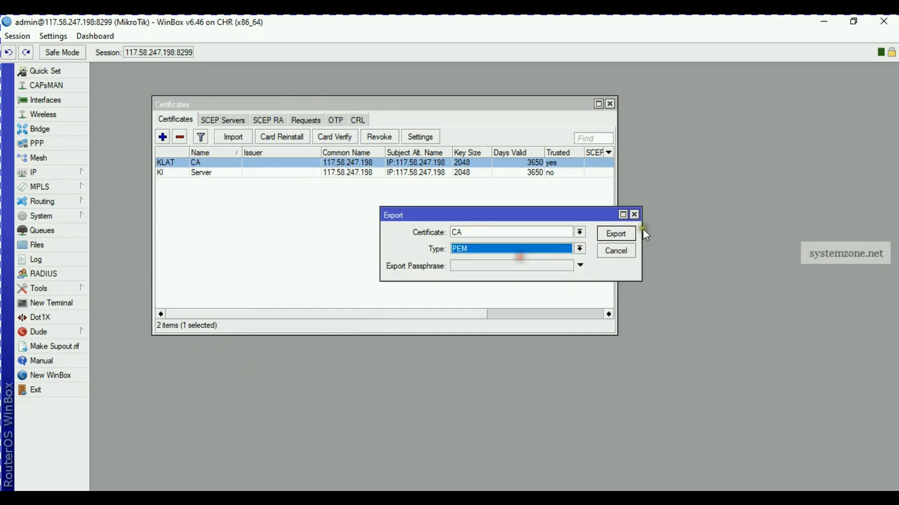
left_click(616, 233)
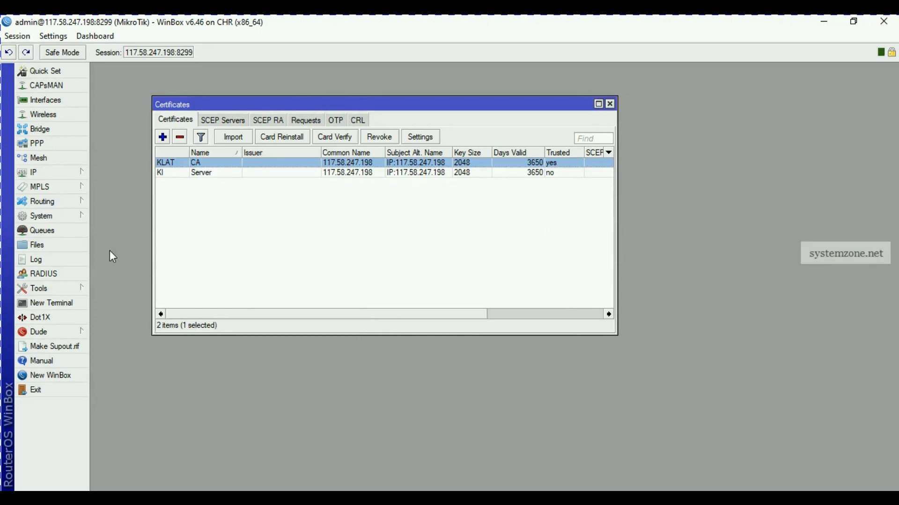
Step: Copy cert_export_CA.crt from the router's file list to the Windows desktop, then close the file and certificate lists
left_click(45, 247)
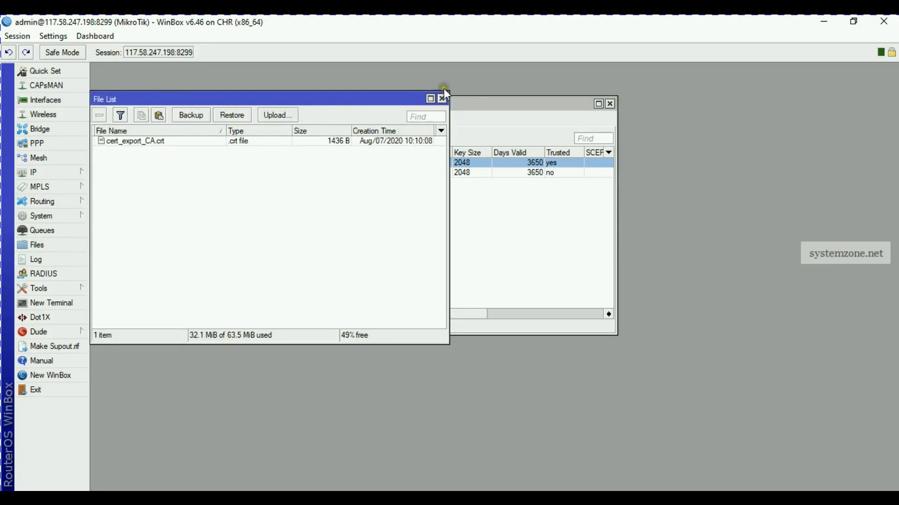
double_click(581, 31)
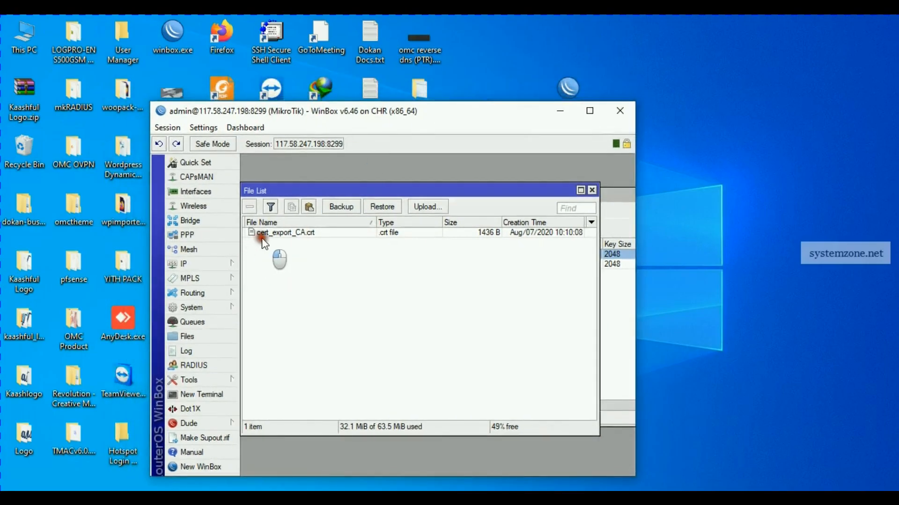
left_click(285, 233)
left_click_drag(287, 236, 768, 94)
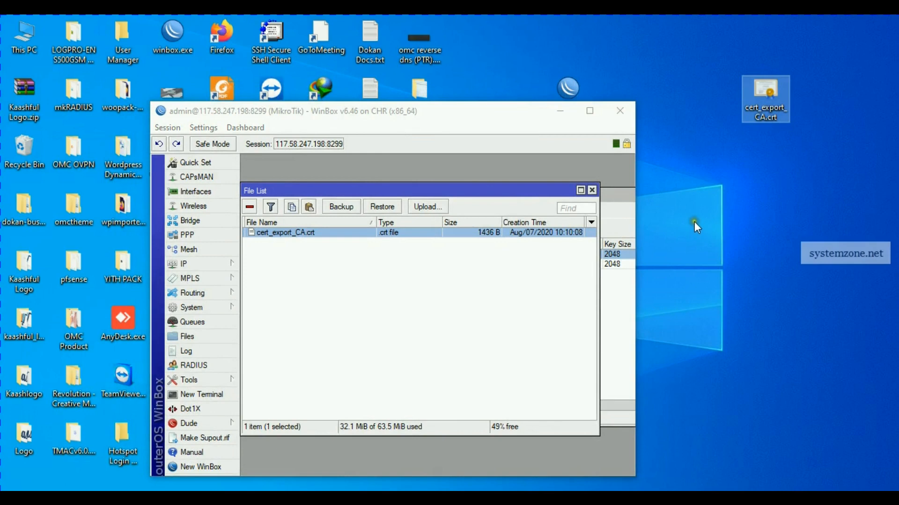
left_click(592, 190)
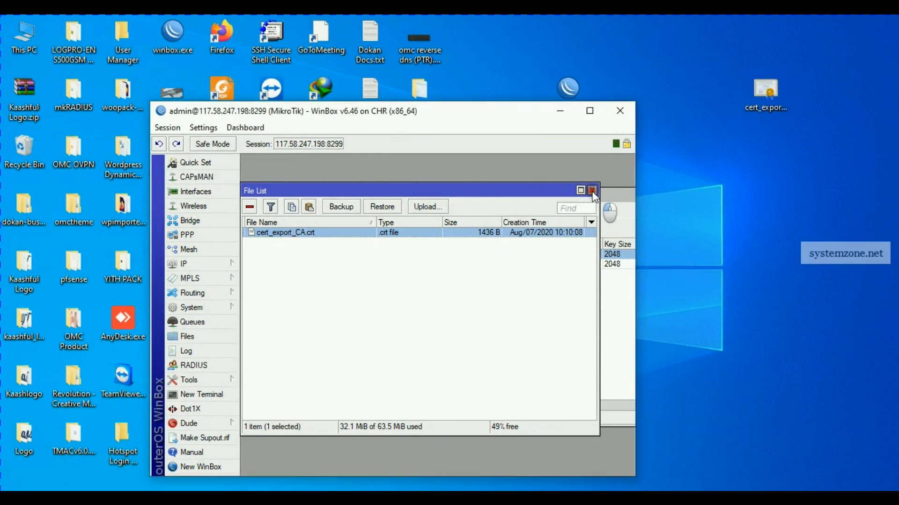
left_click(590, 111)
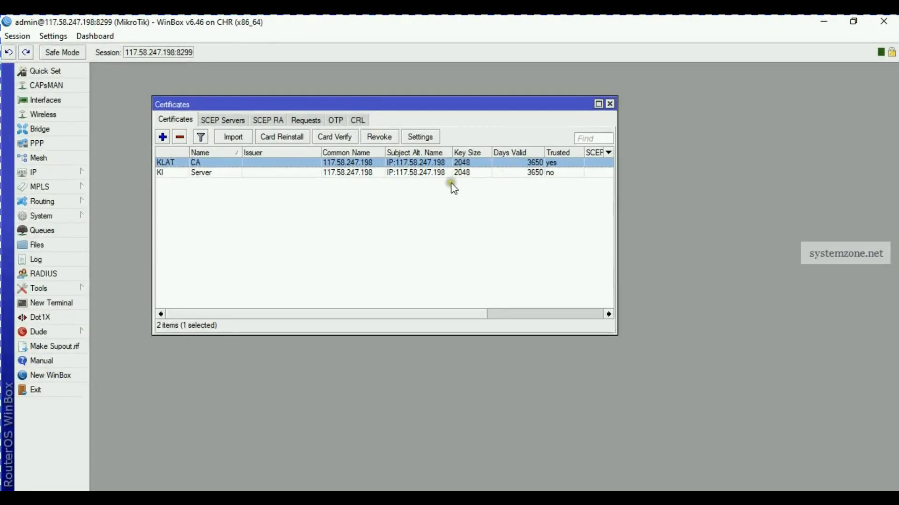
left_click(610, 103)
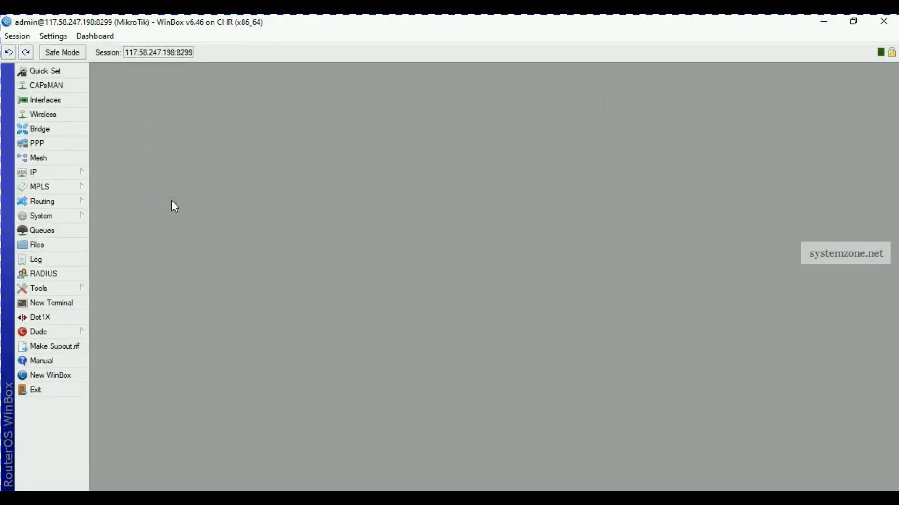
Step: Enable the PPP SSTP server on port 443 with Server as its certificate, and save the settings
left_click(69, 149)
left_click(68, 148)
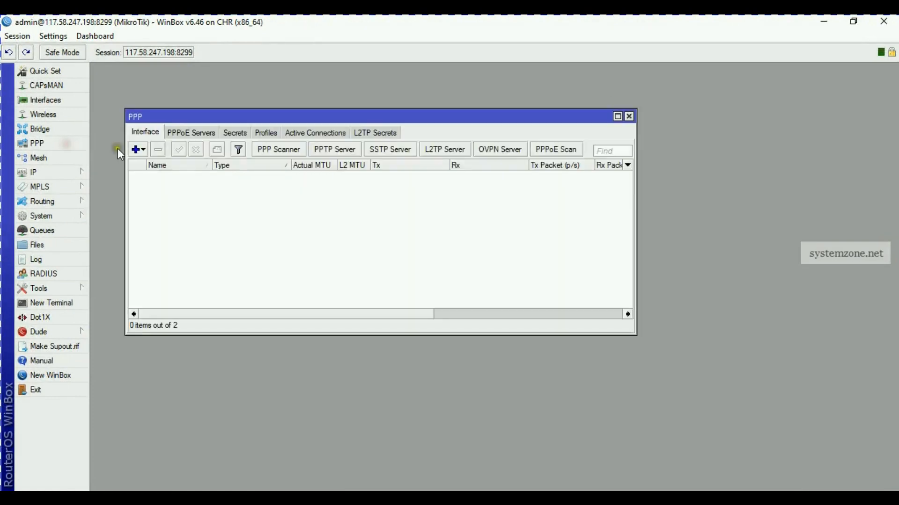
left_click(492, 117)
left_click_drag(493, 123, 524, 108)
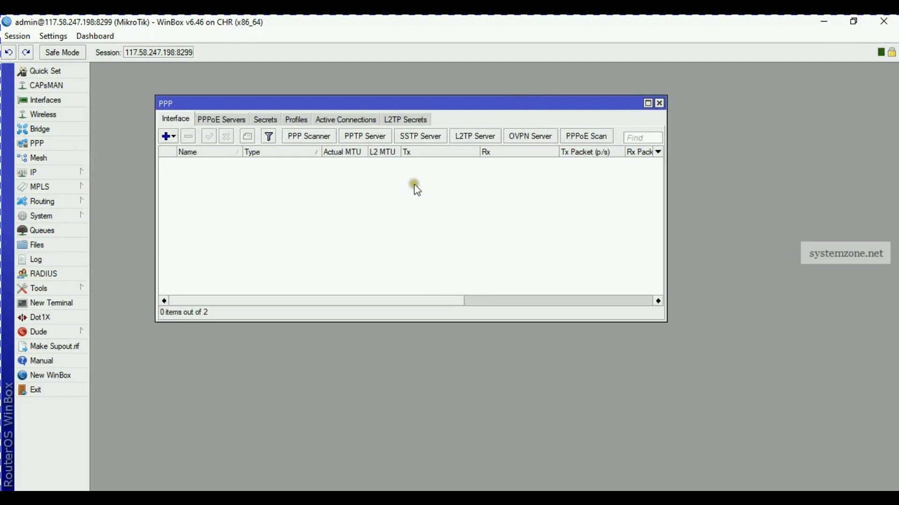
left_click(421, 138)
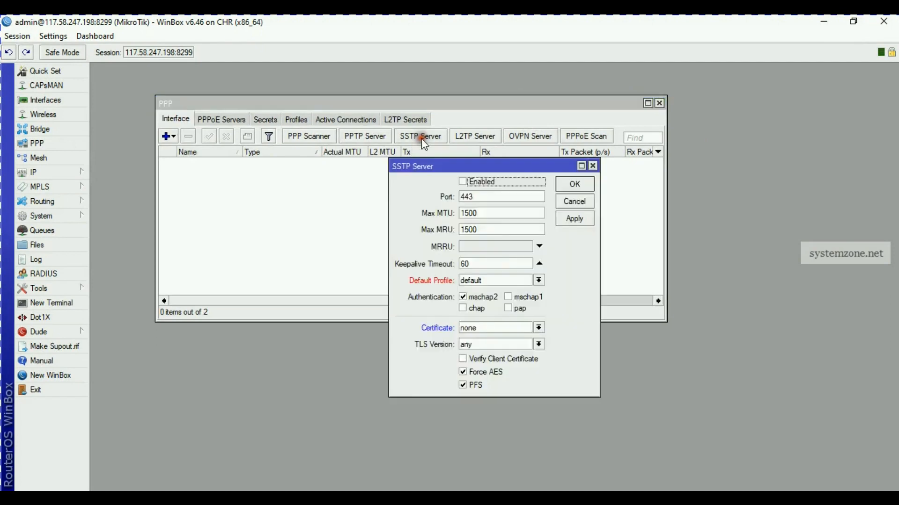
left_click(481, 184)
left_click_drag(481, 197, 411, 198)
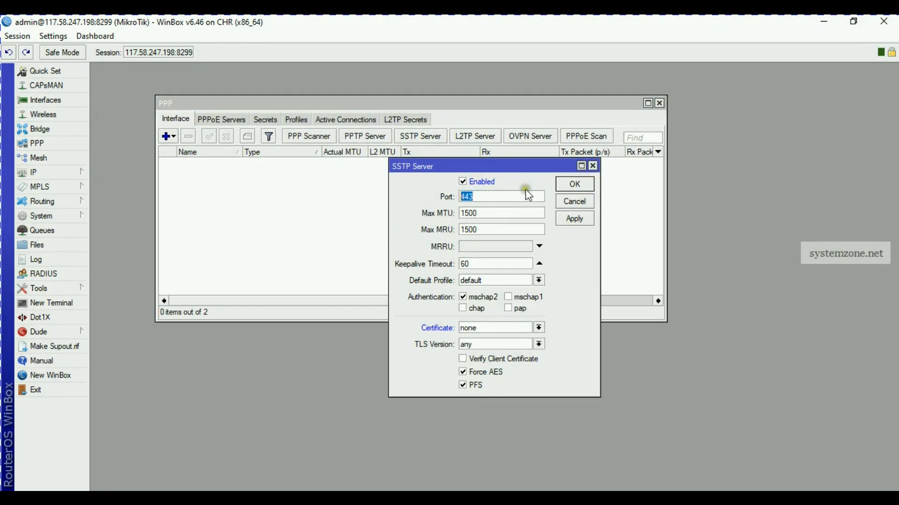
left_click(508, 195)
left_click(540, 327)
left_click(488, 346)
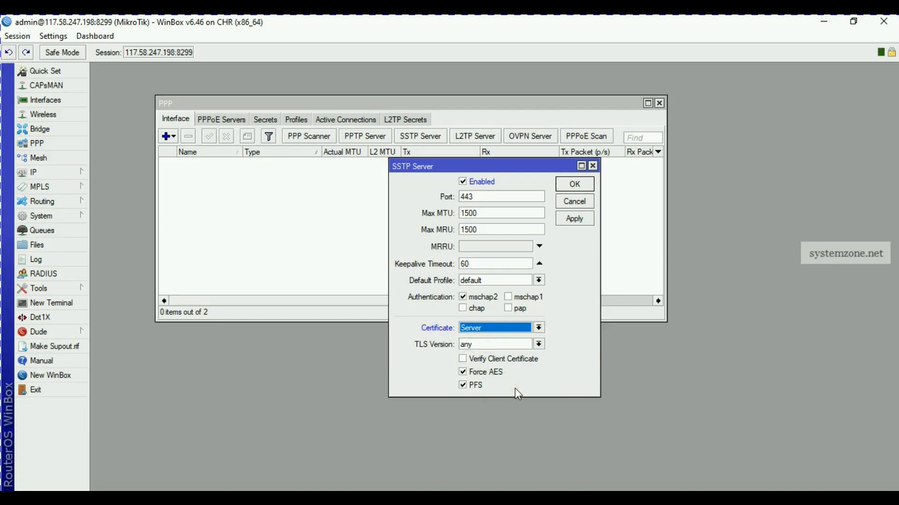
left_click(579, 221)
left_click(579, 188)
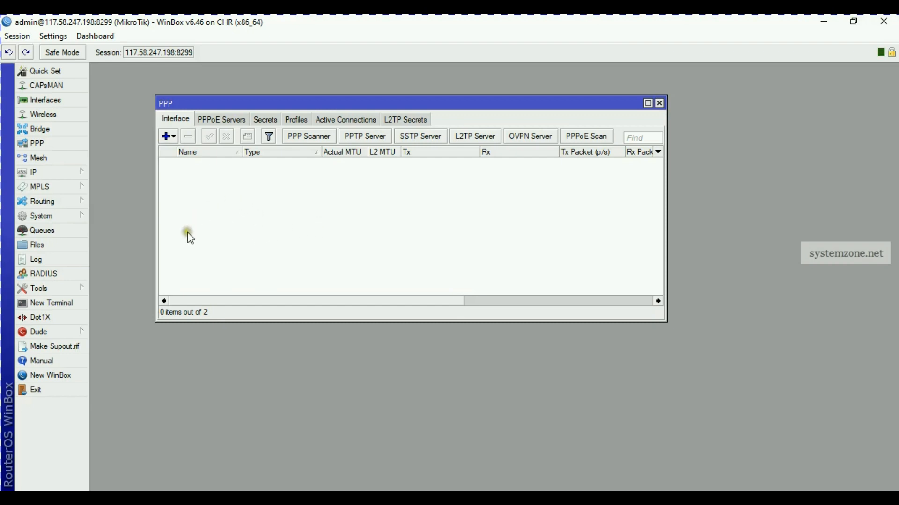
Step: Add a new IP pool and name it vpn_pool
left_click(77, 173)
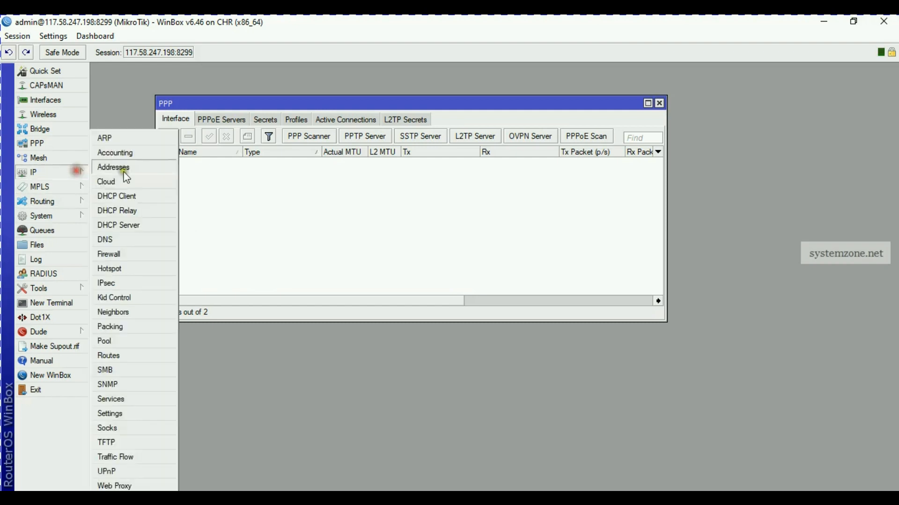
left_click(123, 341)
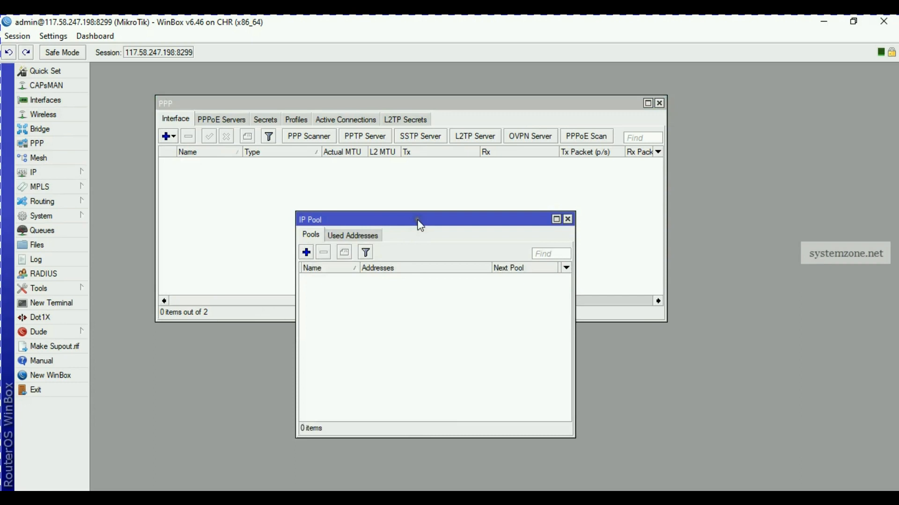
left_click(307, 253)
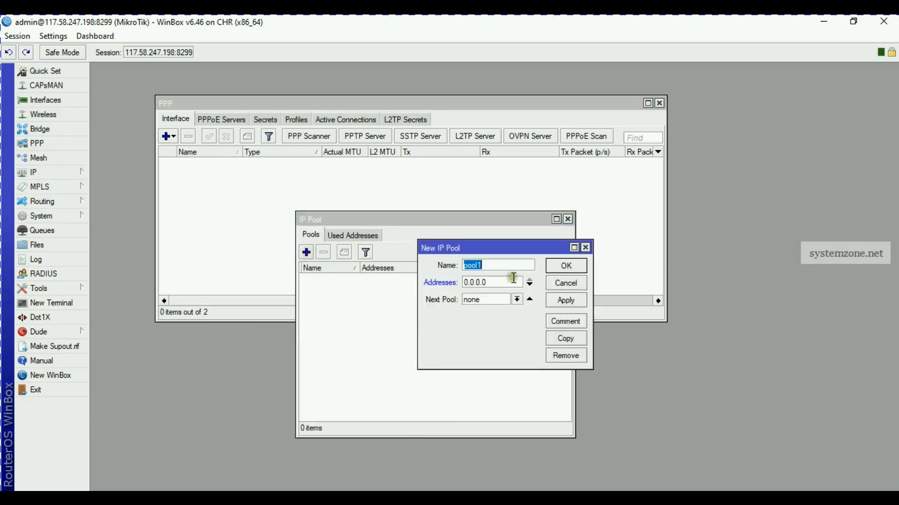
left_click_drag(494, 281, 415, 287)
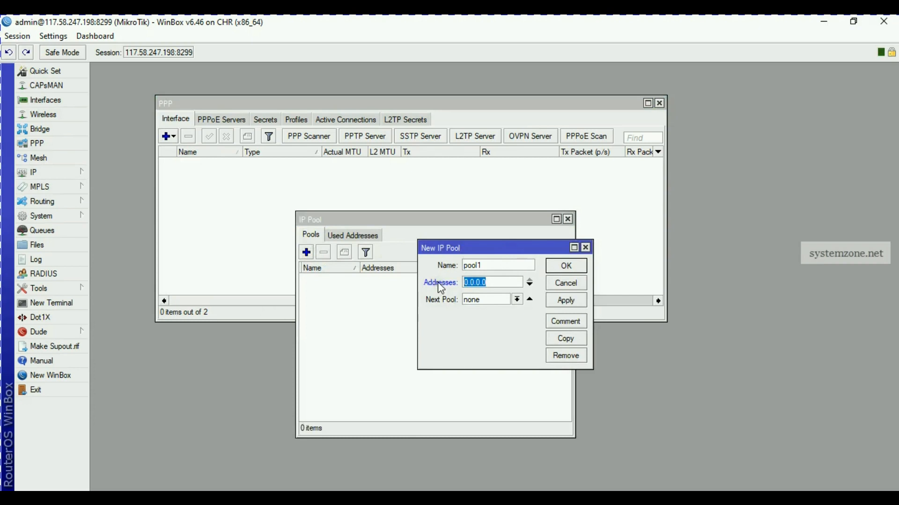
left_click_drag(485, 265, 475, 281)
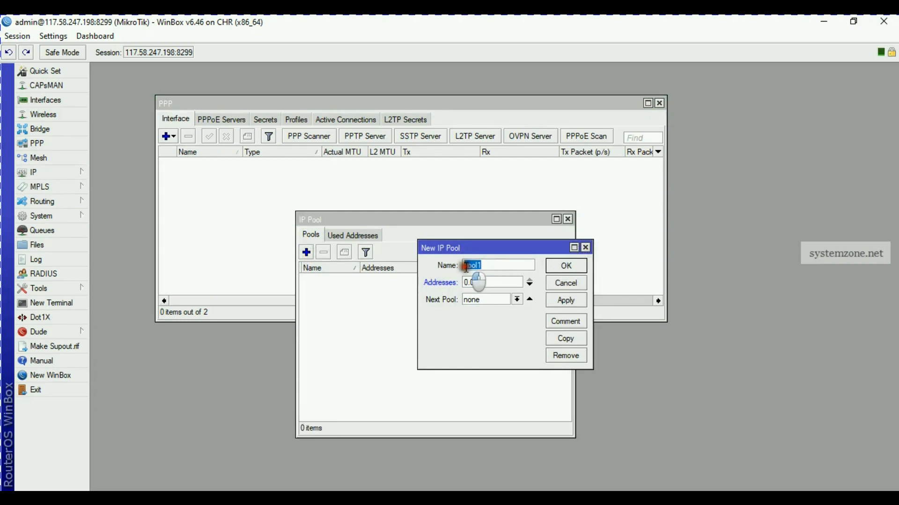
type("vp")
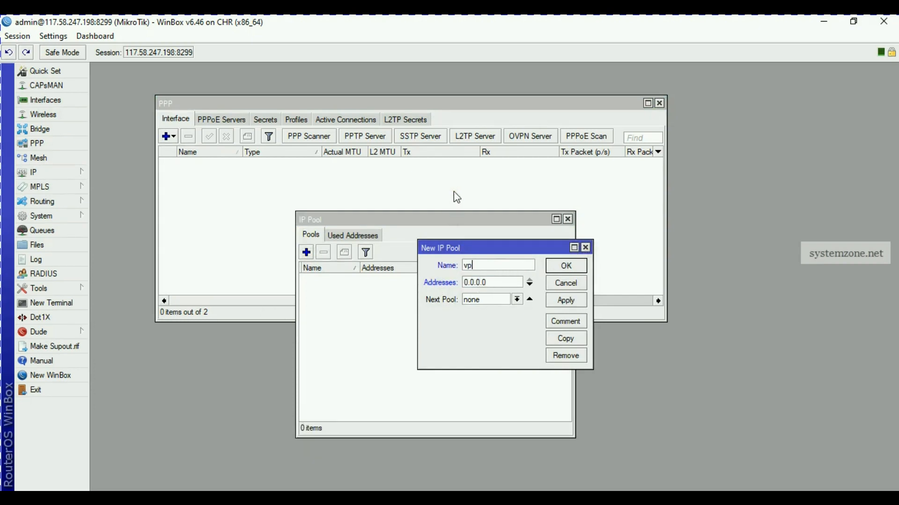
type("n_pool")
Step: Set the new pool's addresses to 192.168.2.2-192.168.2.250, save it and close the IP pool list
double_click(489, 282)
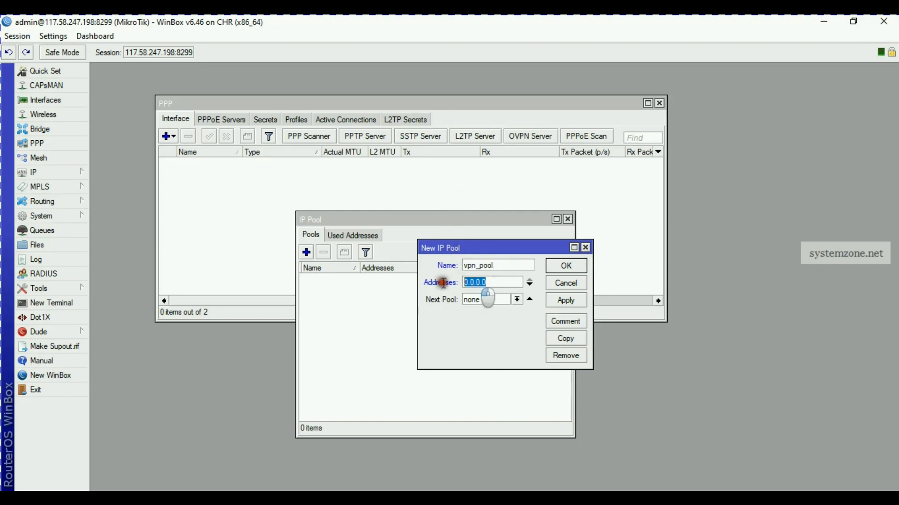
type("192.168.2.2-")
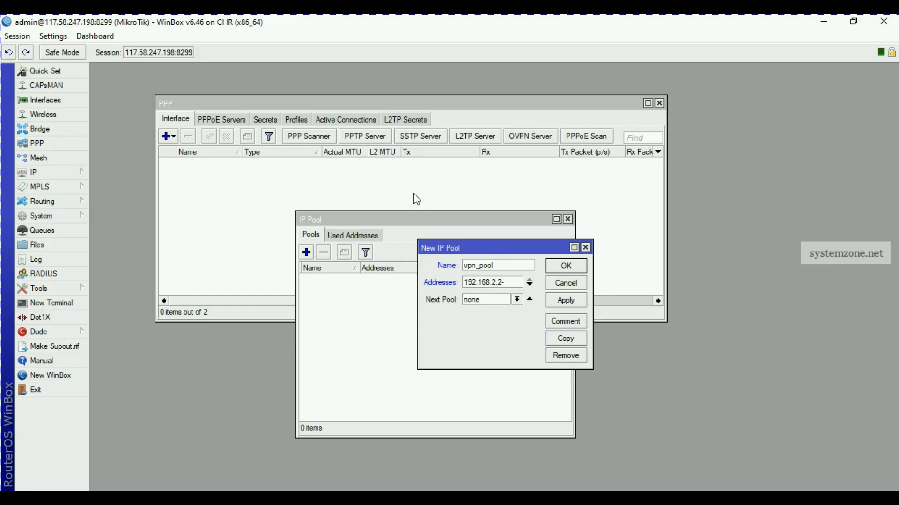
type("192.168.2.250")
left_click(566, 300)
left_click(566, 266)
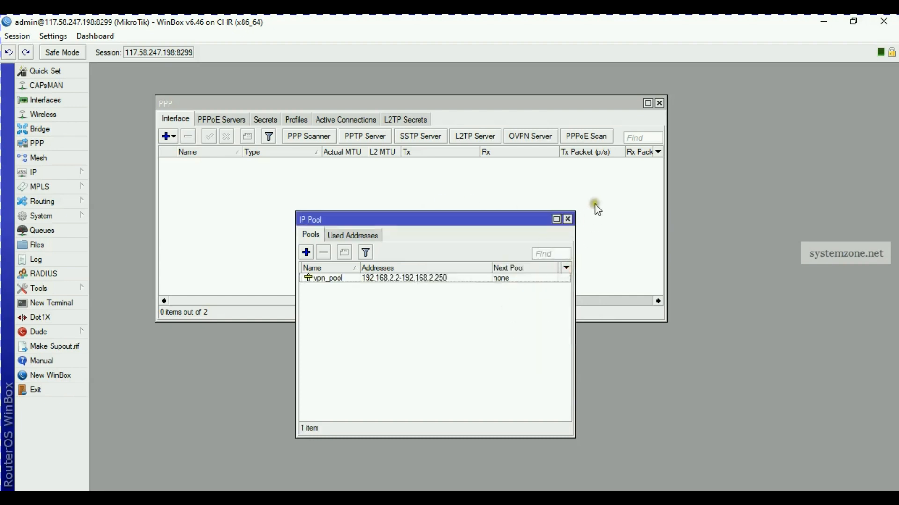
left_click(568, 219)
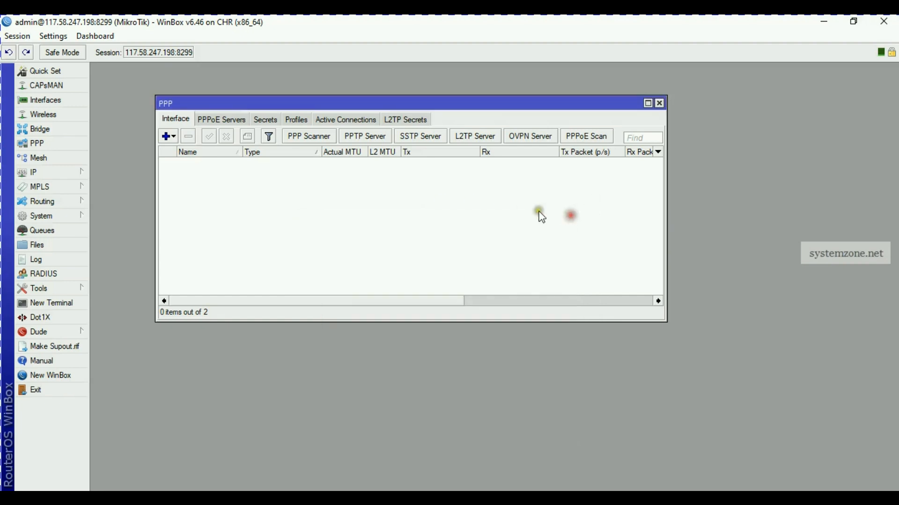
Step: Add a new PPP profile named vpn_profile with local address 192.168.2.1
left_click(301, 120)
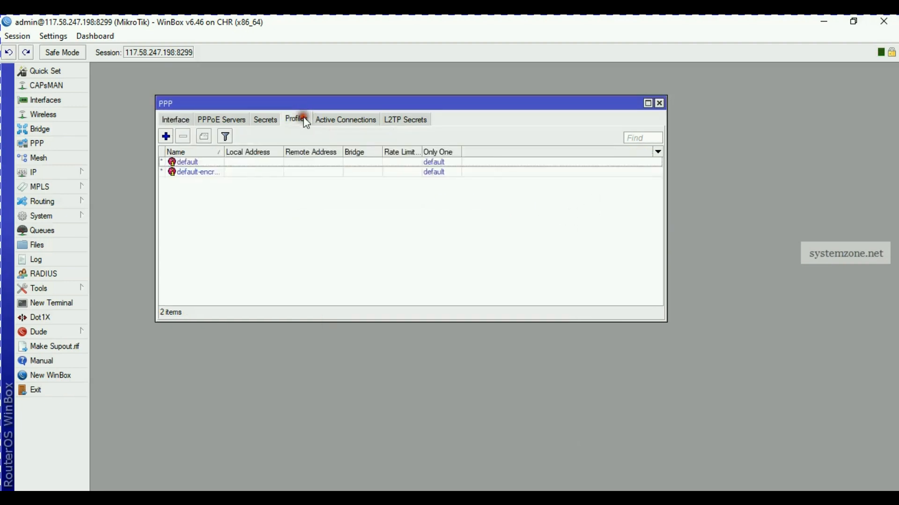
left_click(166, 136)
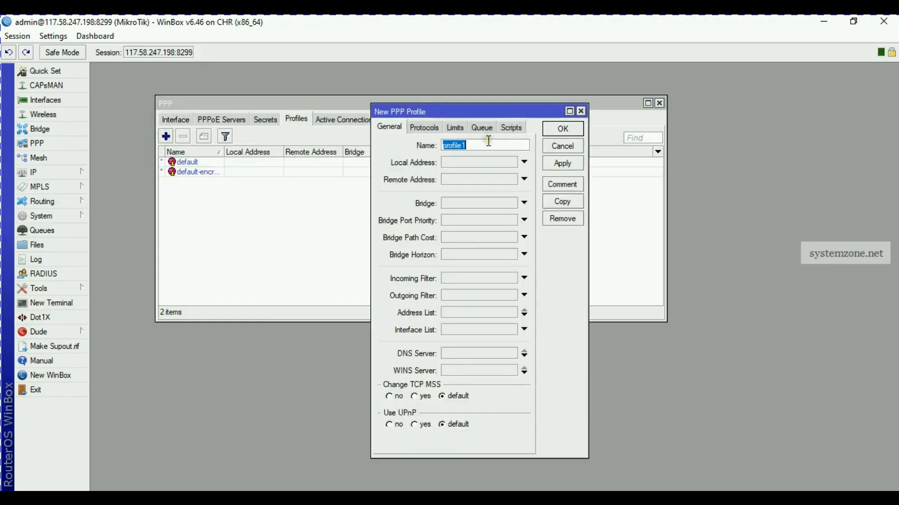
type("vpn_profile")
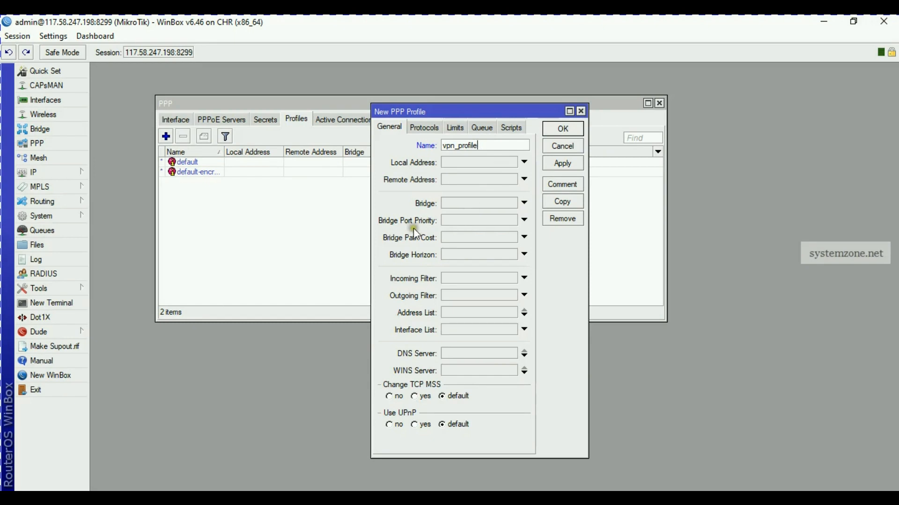
left_click(459, 165)
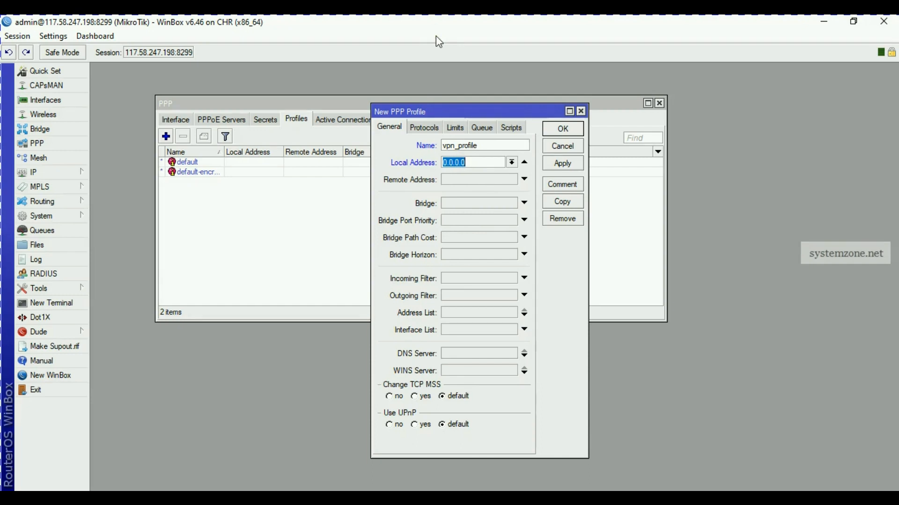
type("192.168.2.1")
Step: Set the new profile's remote address to vpn_pool and save the profile
left_click(478, 190)
left_click(486, 179)
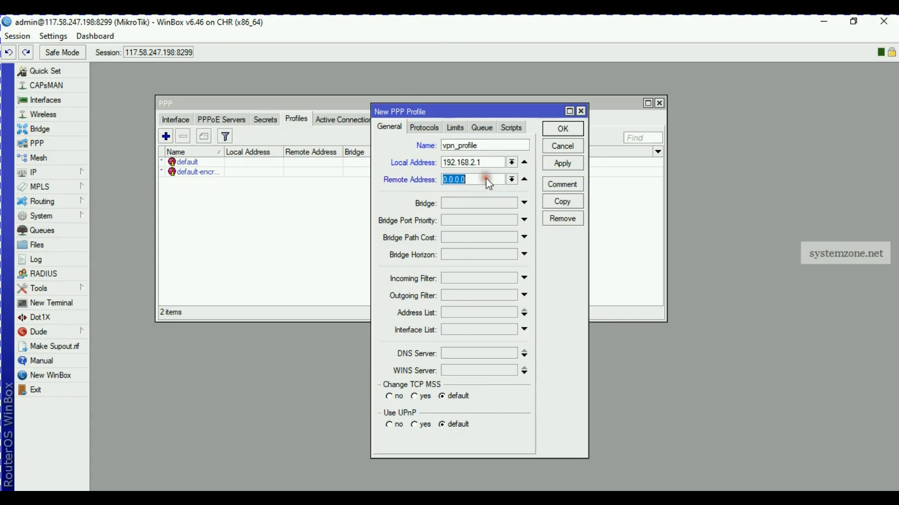
left_click(510, 181)
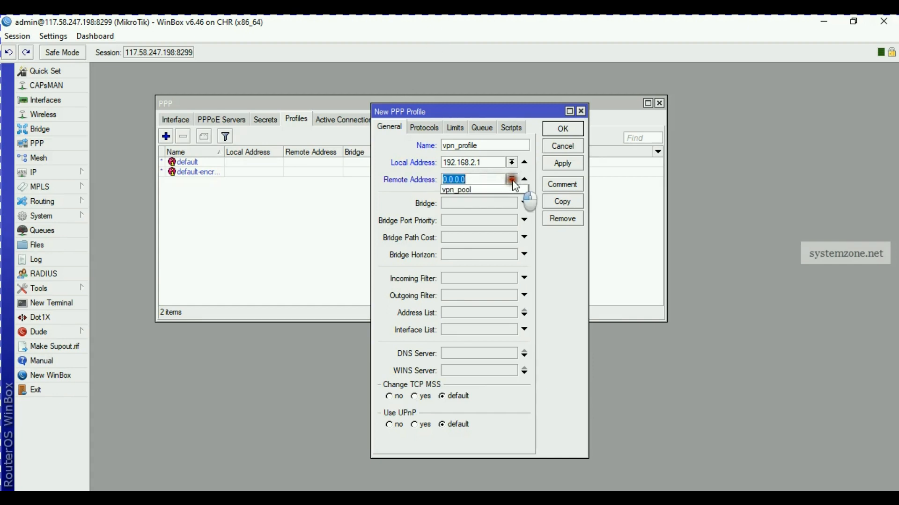
left_click(470, 192)
left_click(563, 163)
left_click(563, 130)
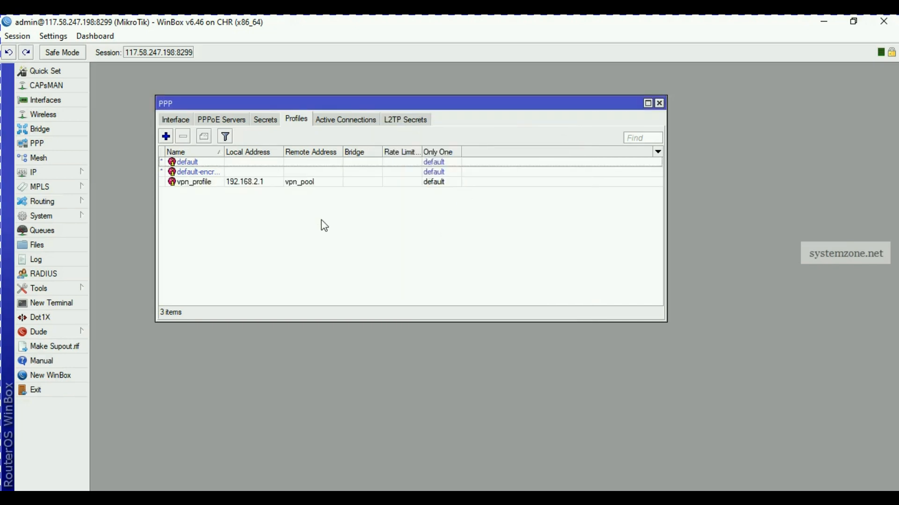
Step: Add a new PPP secret and enter the VPN client's user name and password
left_click(266, 120)
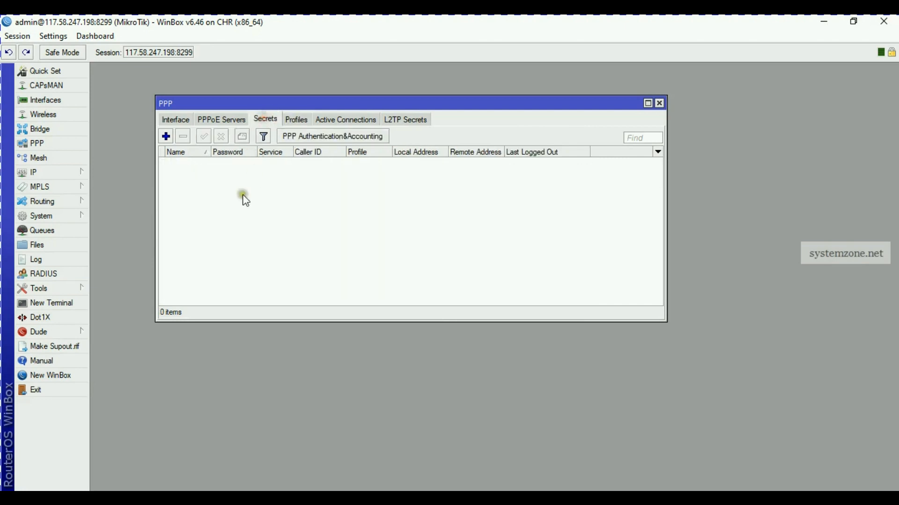
left_click(166, 136)
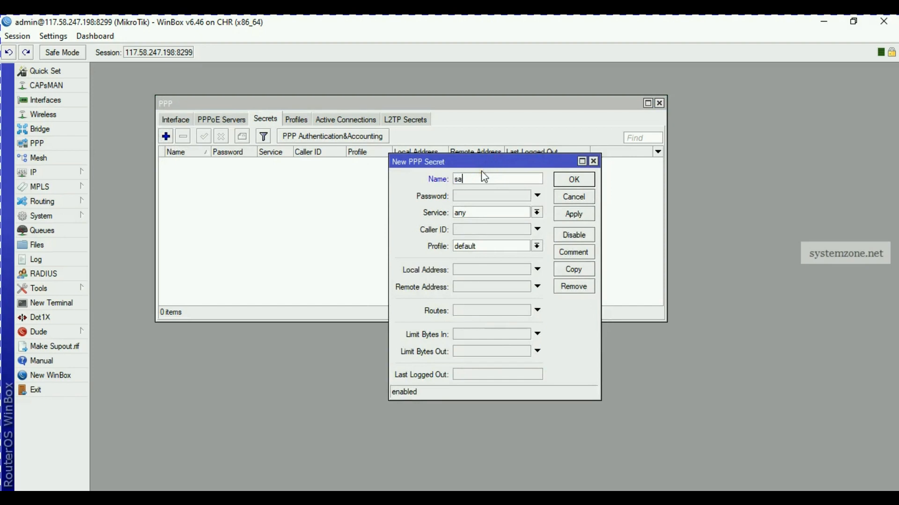
type("sayeed")
left_click(488, 197)
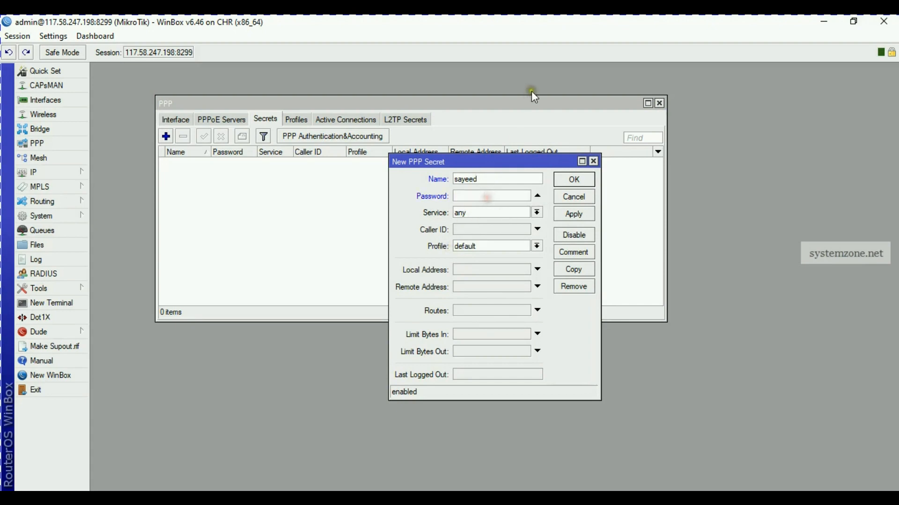
type("**********")
left_click(521, 84)
left_click(494, 230)
Step: Set the new secret's service to sstp and its profile to vpn_profile, and save it
left_click(526, 213)
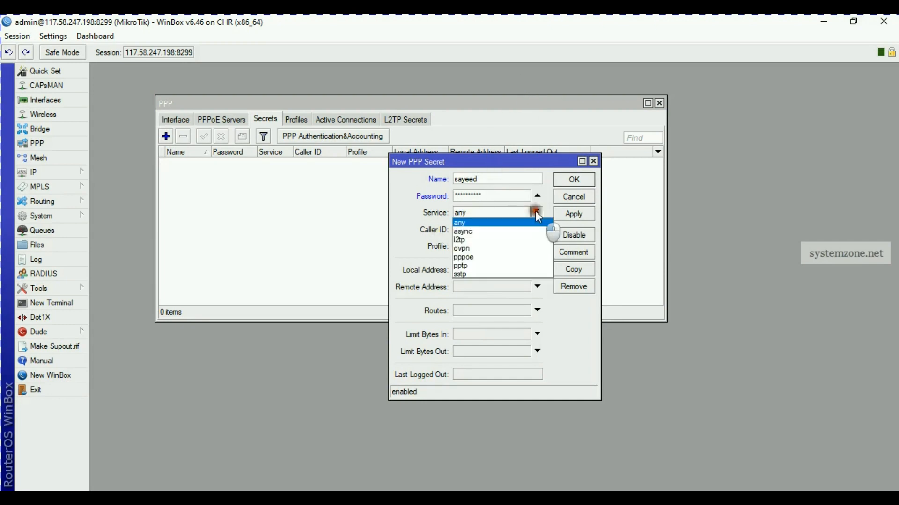
left_click(462, 272)
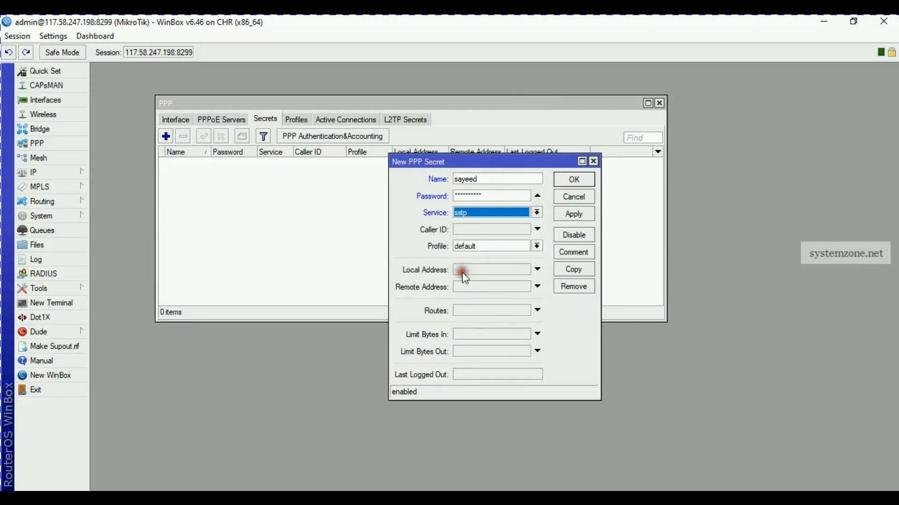
left_click(536, 246)
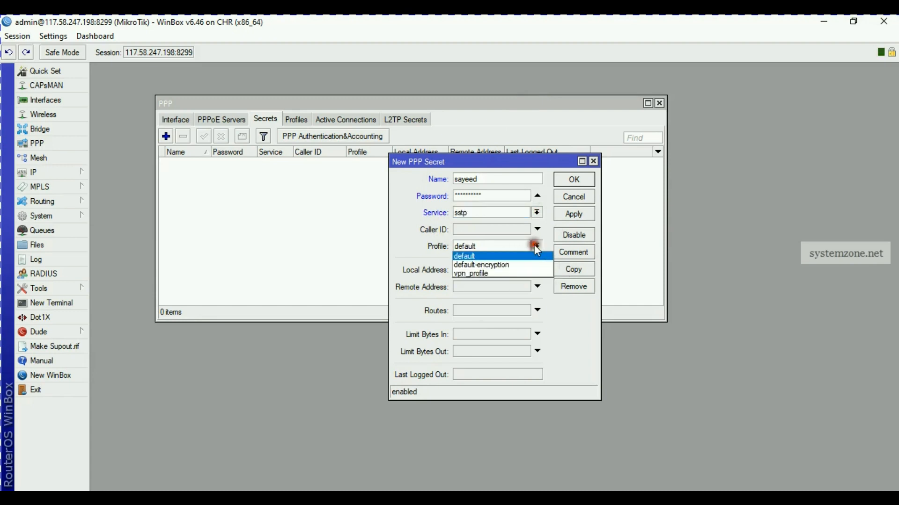
left_click(463, 275)
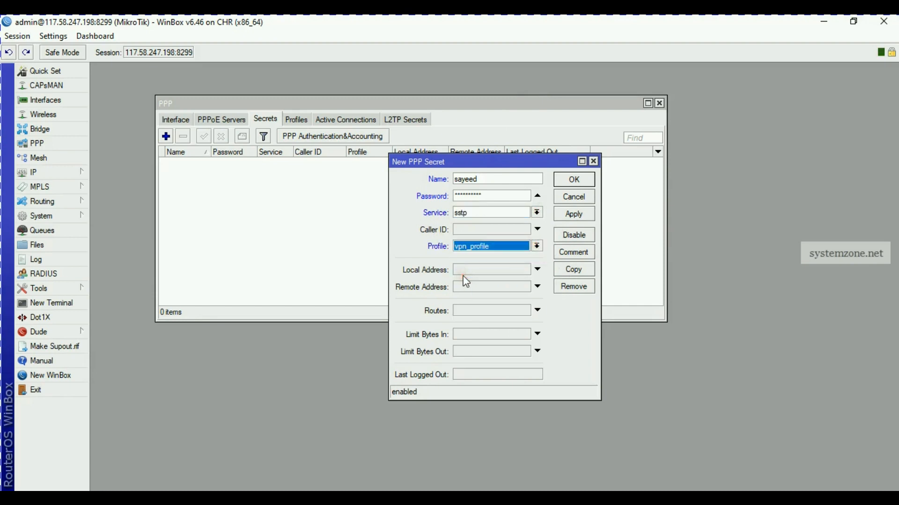
left_click(573, 216)
left_click(575, 180)
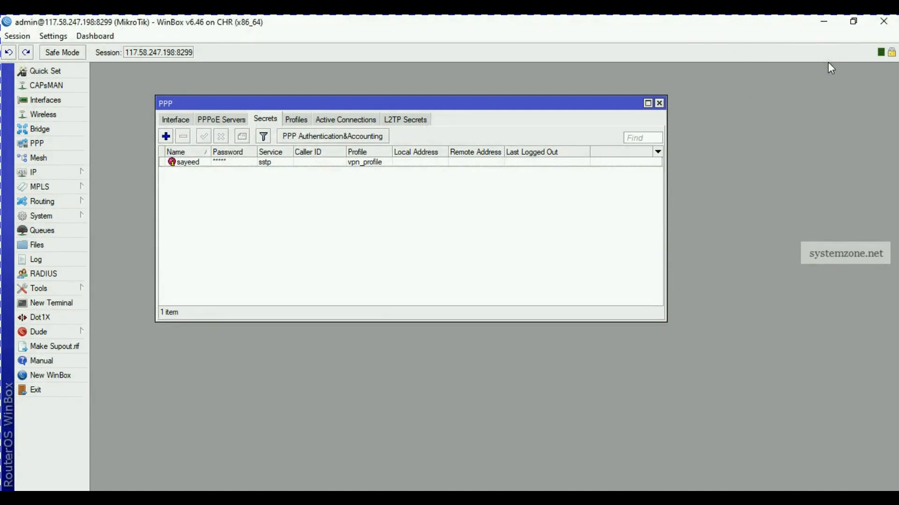
Step: Switch to the Windows desktop, open cert_export_CA.crt and start installing it with Local Machine as the store location
left_click(828, 23)
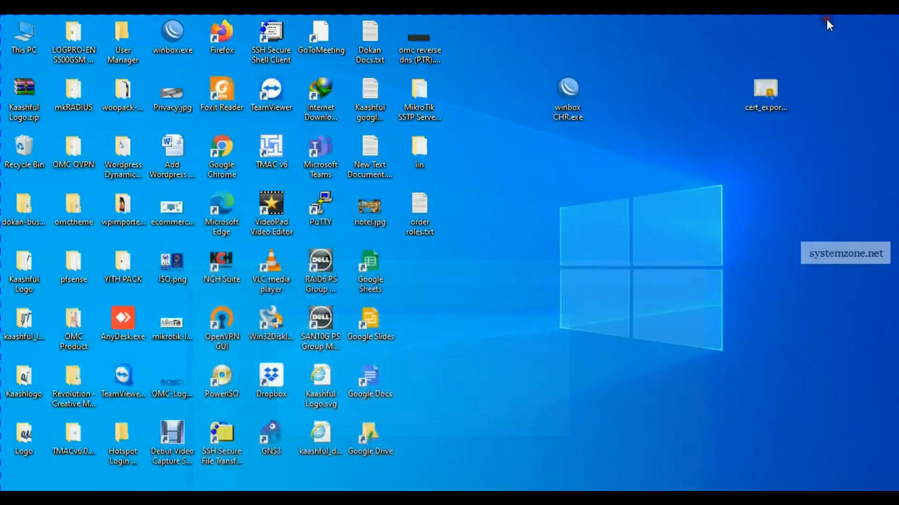
double_click(772, 92)
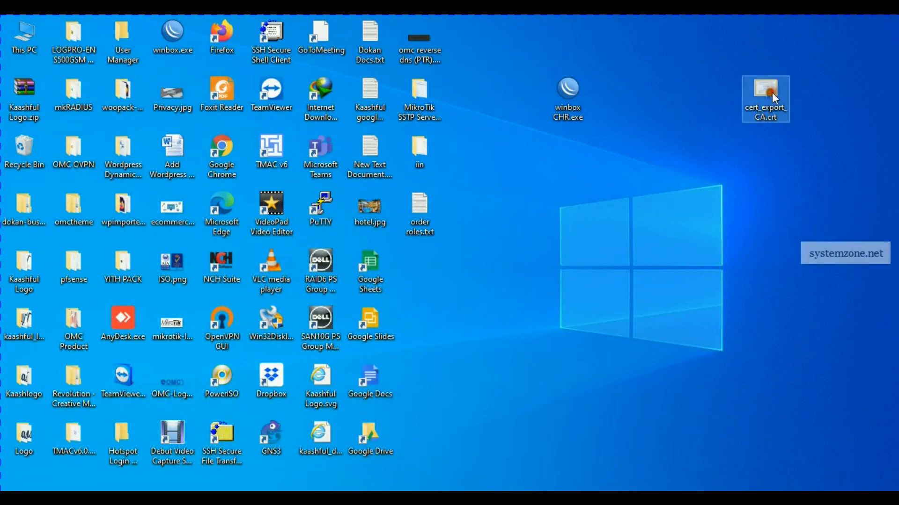
left_click(157, 304)
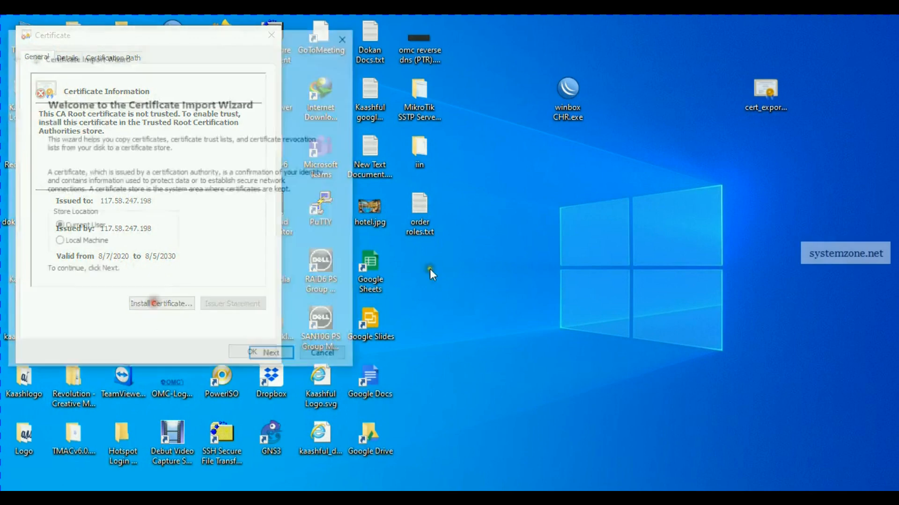
left_click(87, 241)
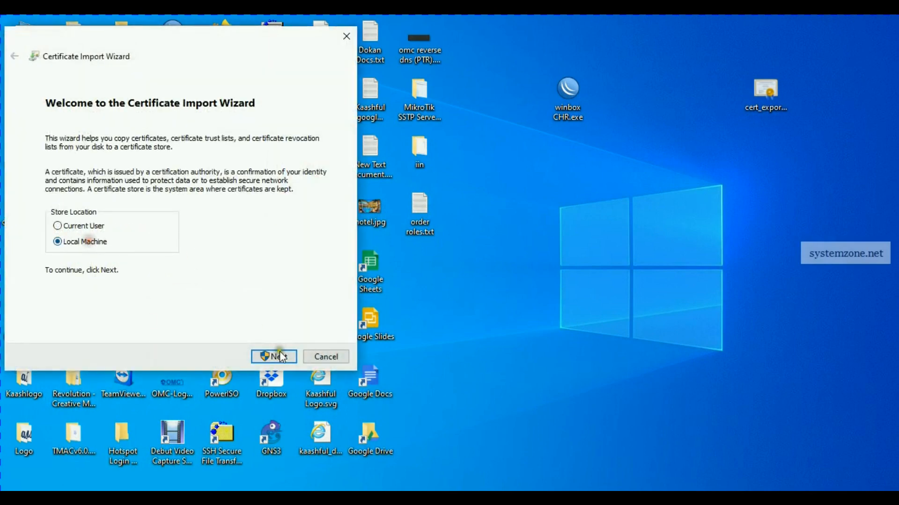
left_click(272, 358)
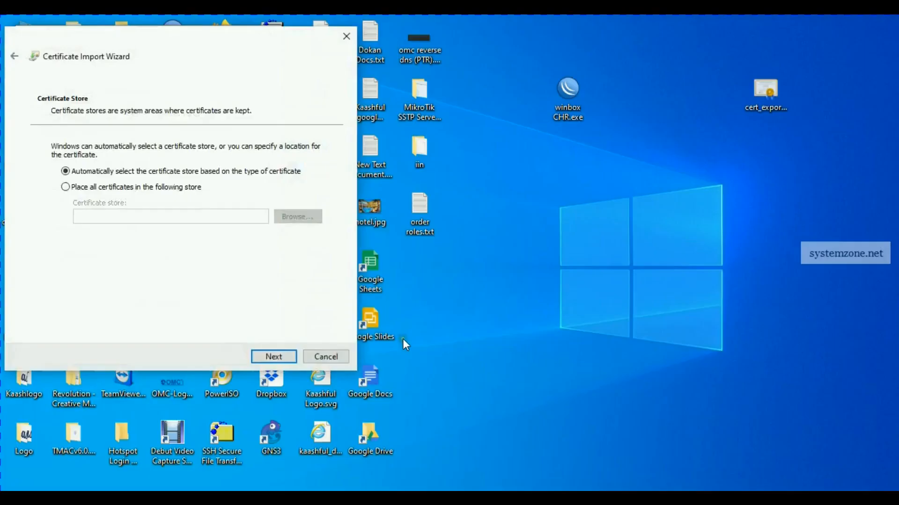
Step: Place the certificate in the Trusted Root Certification Authorities store, finish the import and close the certificate
left_click(110, 189)
left_click(295, 217)
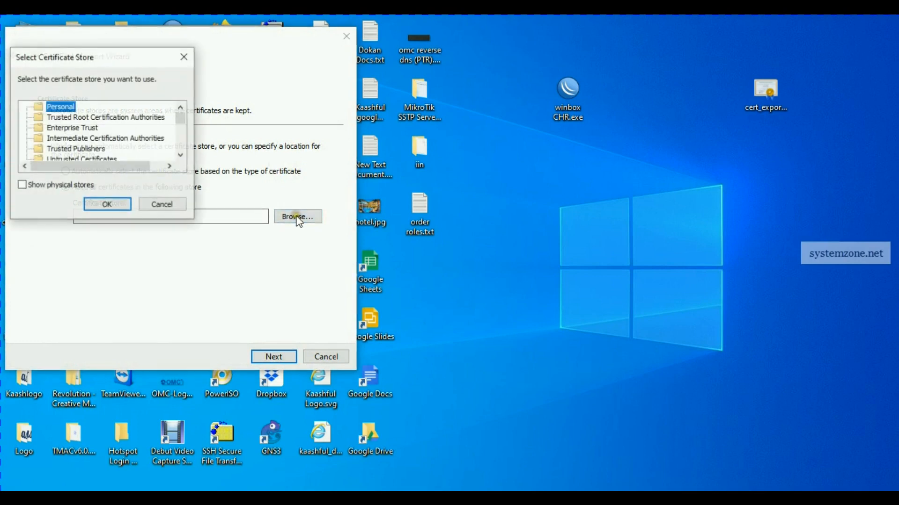
left_click(73, 117)
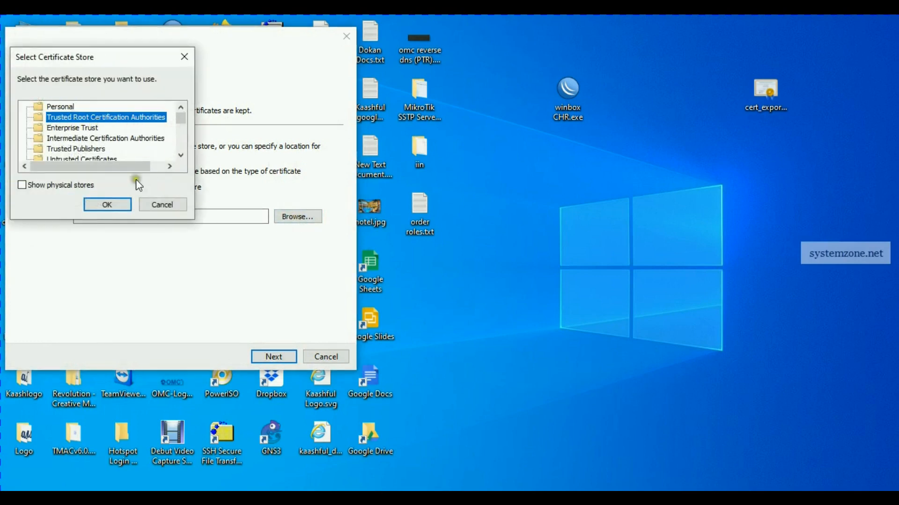
left_click(110, 204)
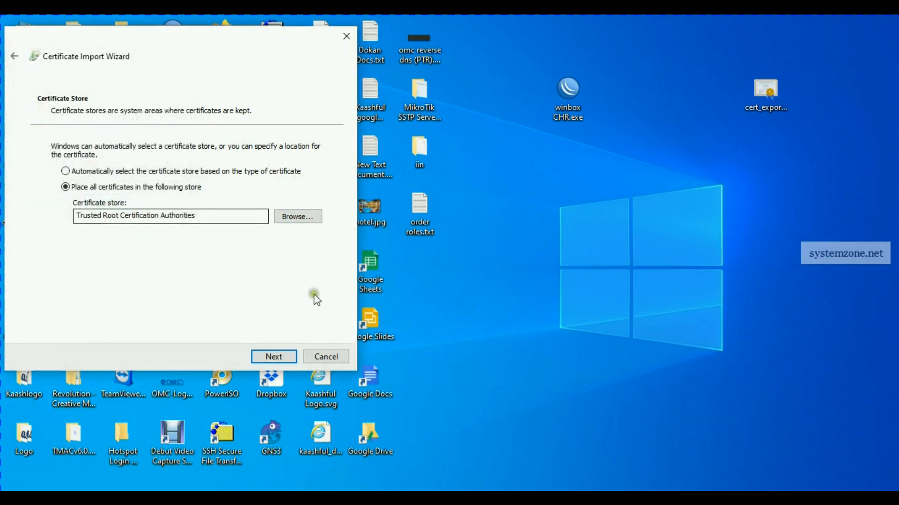
left_click(273, 357)
left_click(277, 356)
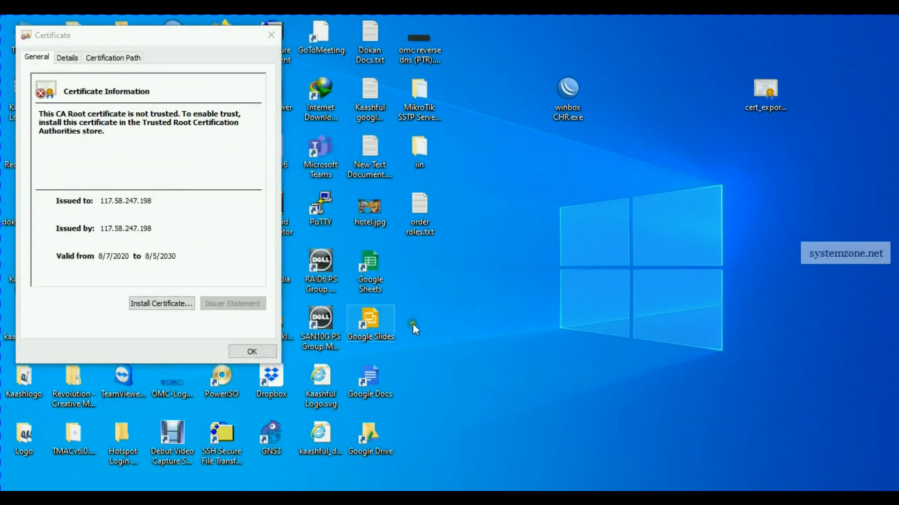
left_click(497, 308)
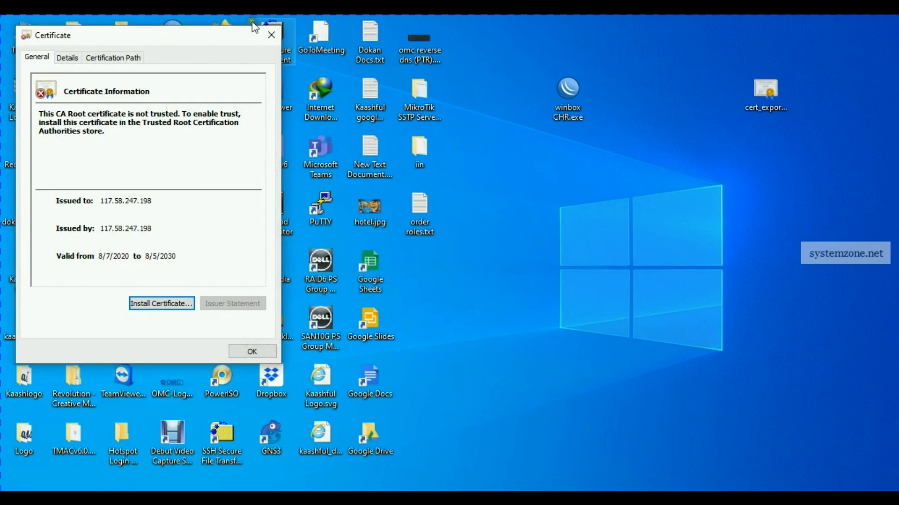
left_click(271, 34)
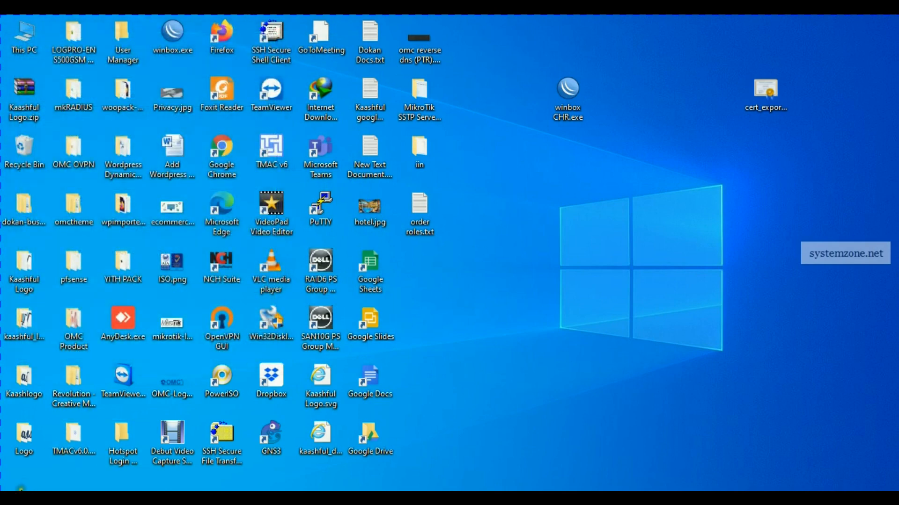
Step: Switch to the VPN page of Windows Settings and start a new VPN connection with Windows (built-in) as the provider
key("super")
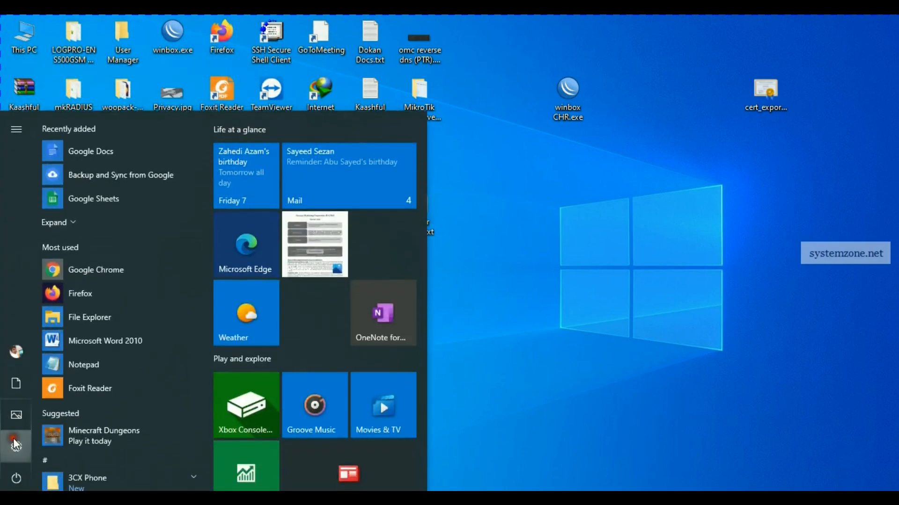
left_click(13, 439)
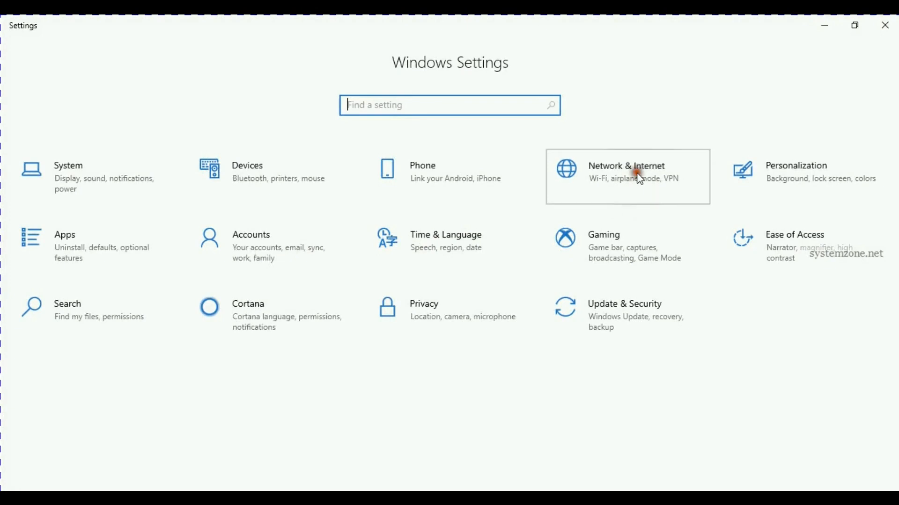
left_click(641, 181)
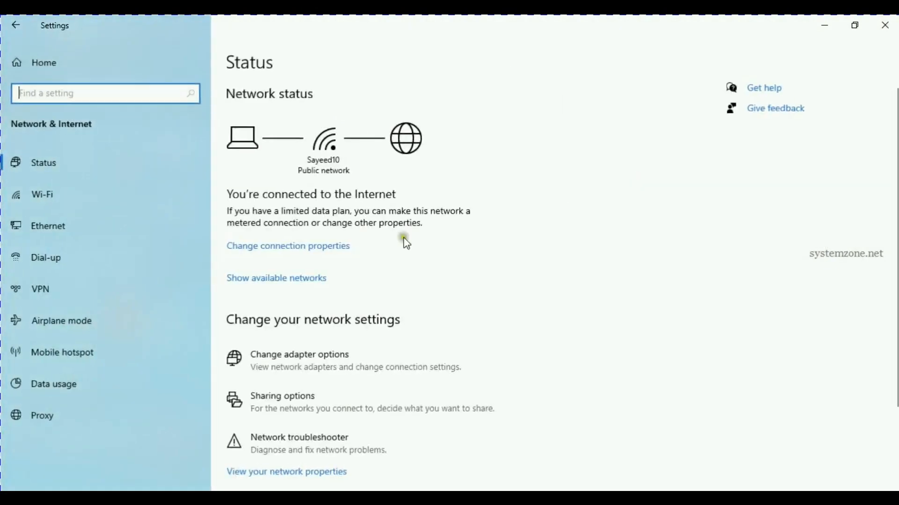
left_click(48, 289)
left_click(311, 104)
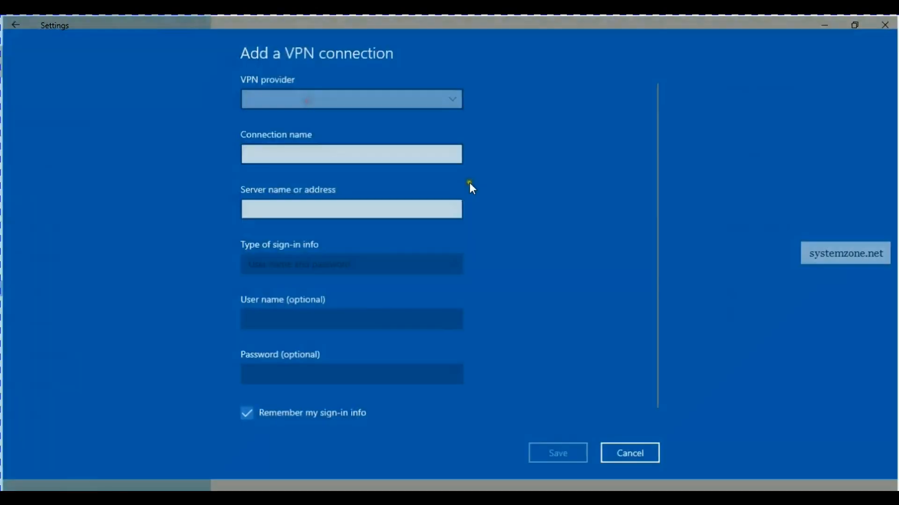
left_click(375, 100)
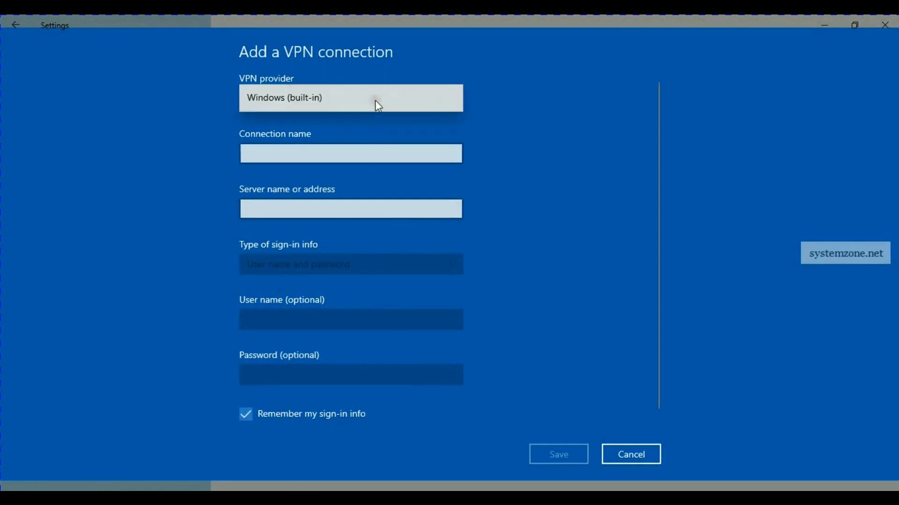
left_click(356, 97)
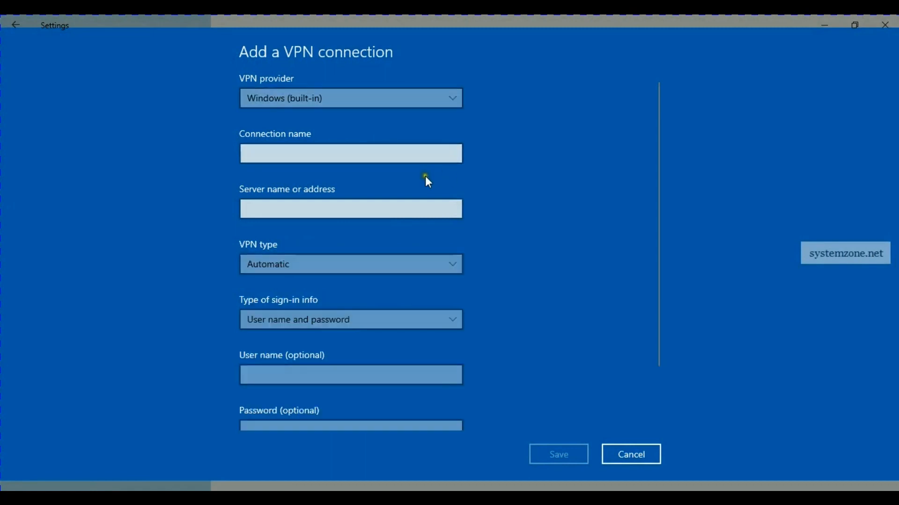
Step: Name the VPN connection SSTP VPN and set its server address to 117.58.247.198
left_click(341, 154)
type("SSTP VPN")
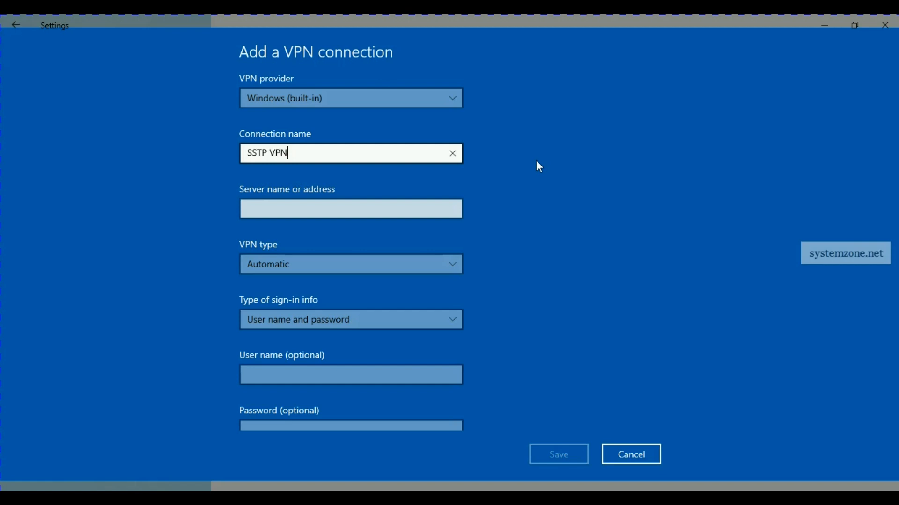
left_click(315, 207)
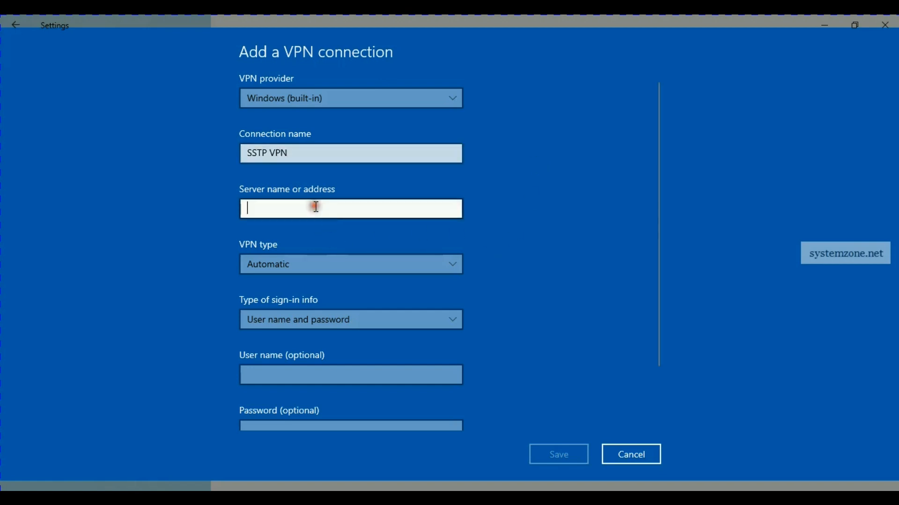
type("117.58.247.198")
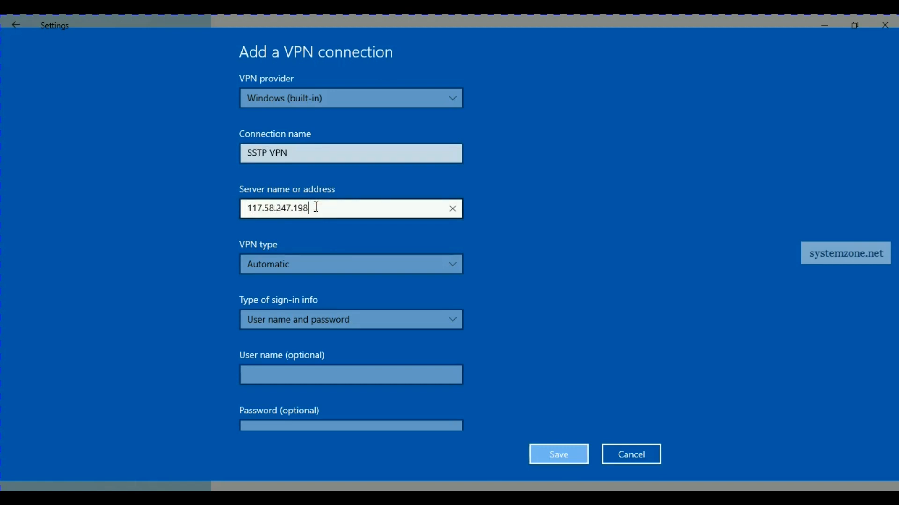
Step: Set the VPN type to Secure Socket Tunneling Protocol (SSTP) and fill in the VPN account's user name and password
left_click(316, 263)
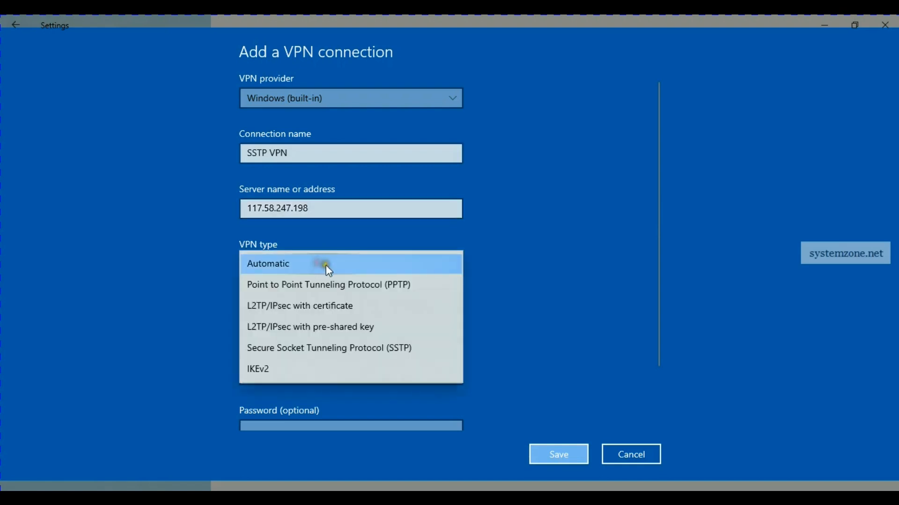
left_click(320, 350)
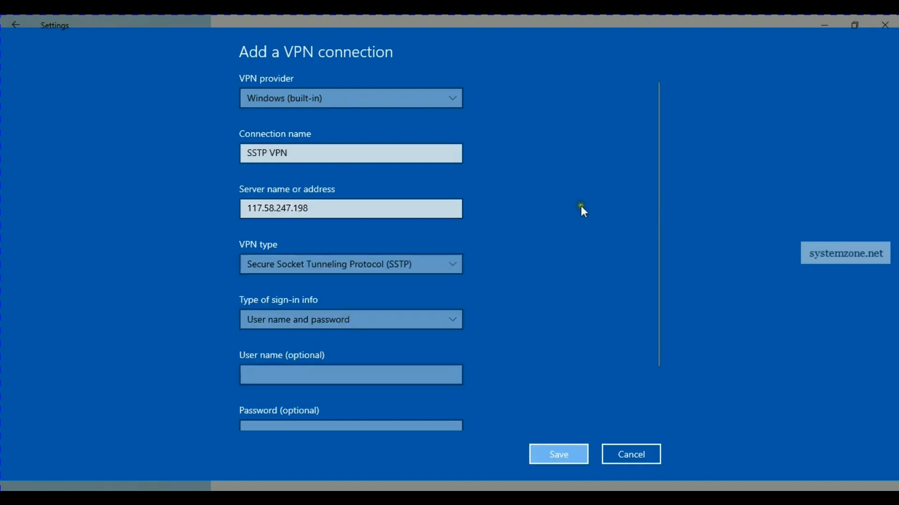
scroll(581, 207, "down", 2)
left_click(295, 306)
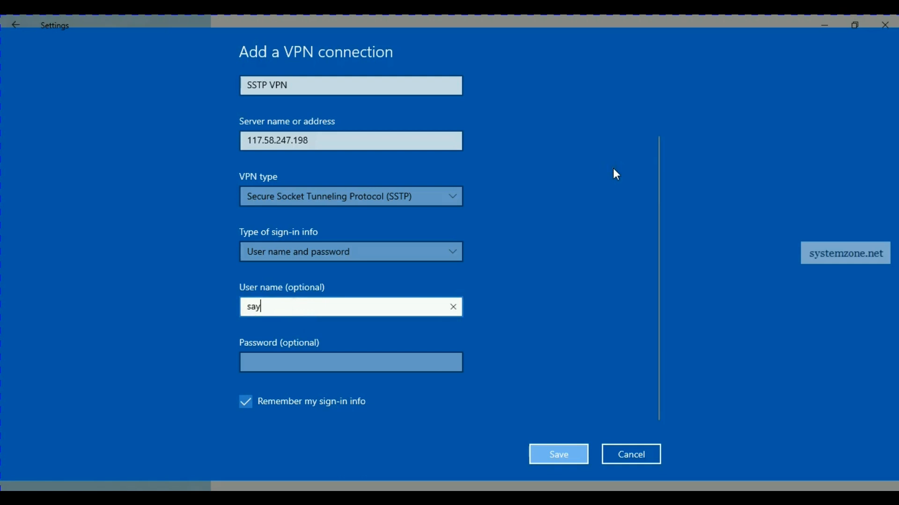
left_click(344, 365)
type("••")
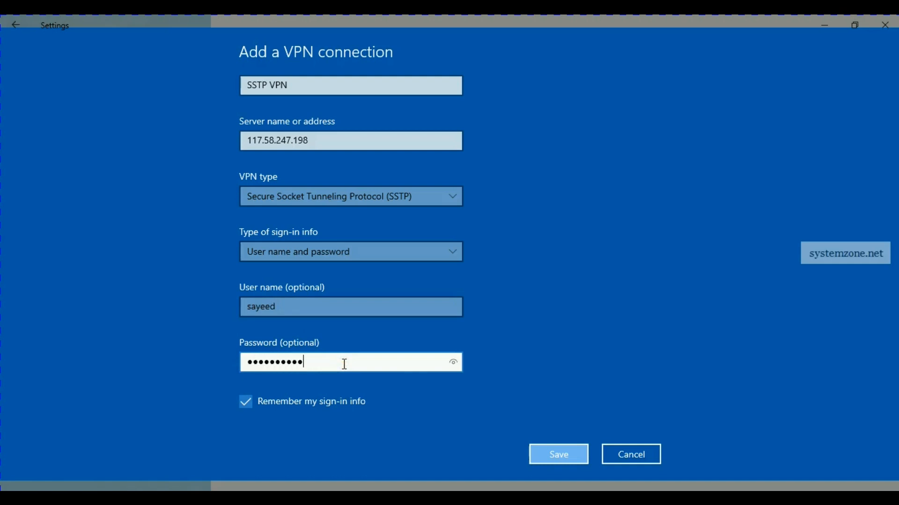
Step: Save the new VPN connection and connect to SSTP VPN
left_click(560, 461)
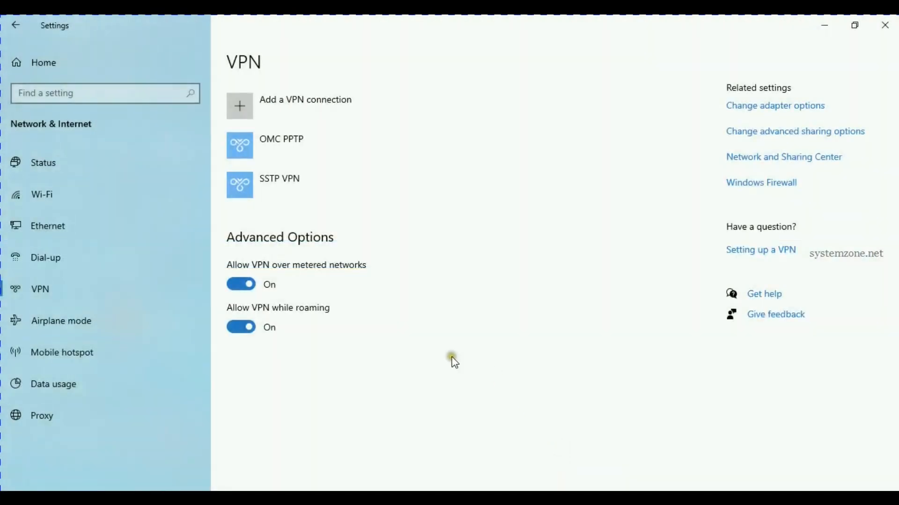
left_click(328, 188)
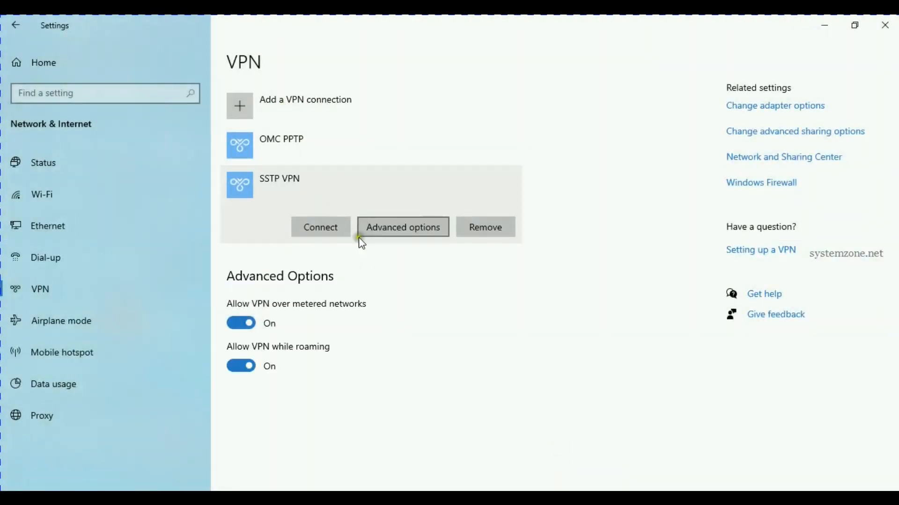
left_click(322, 228)
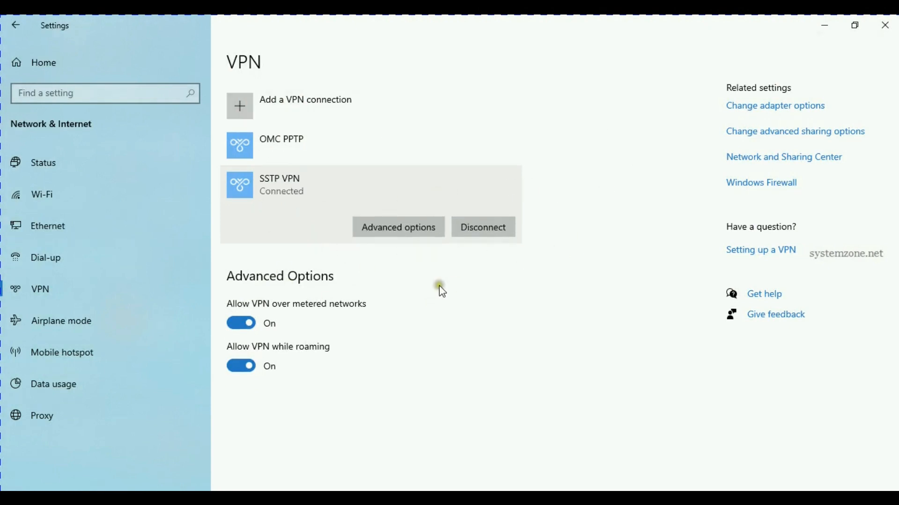
Step: Open Network and Sharing Center, examine the IPv4 address in the SSTP VPN connection details, and close its windows
left_click(757, 157)
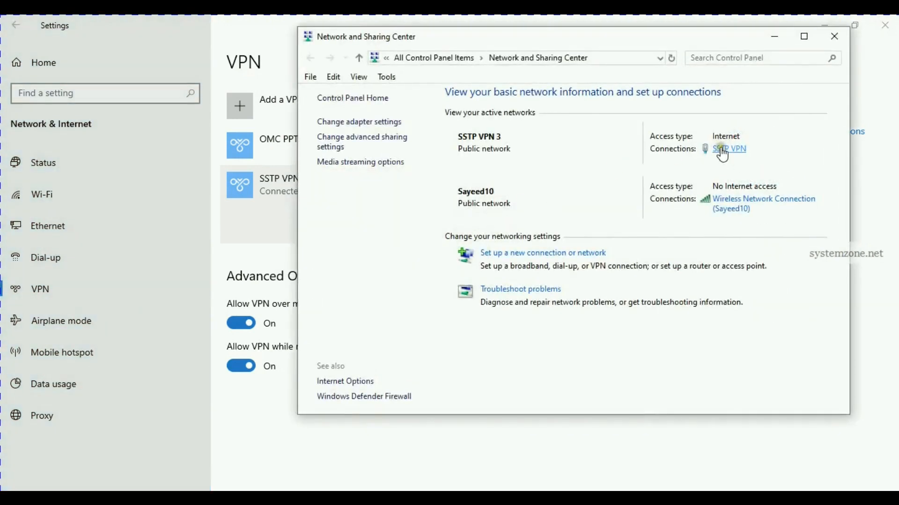
left_click(723, 151)
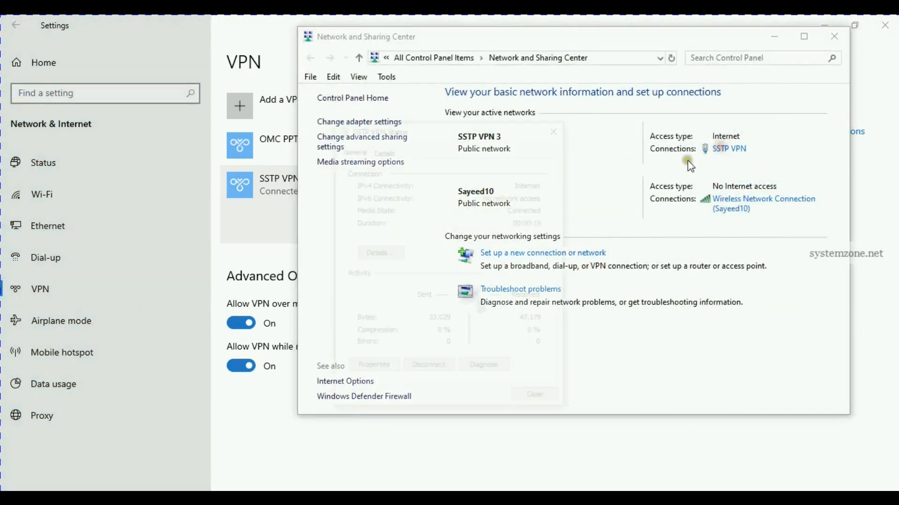
left_click(380, 254)
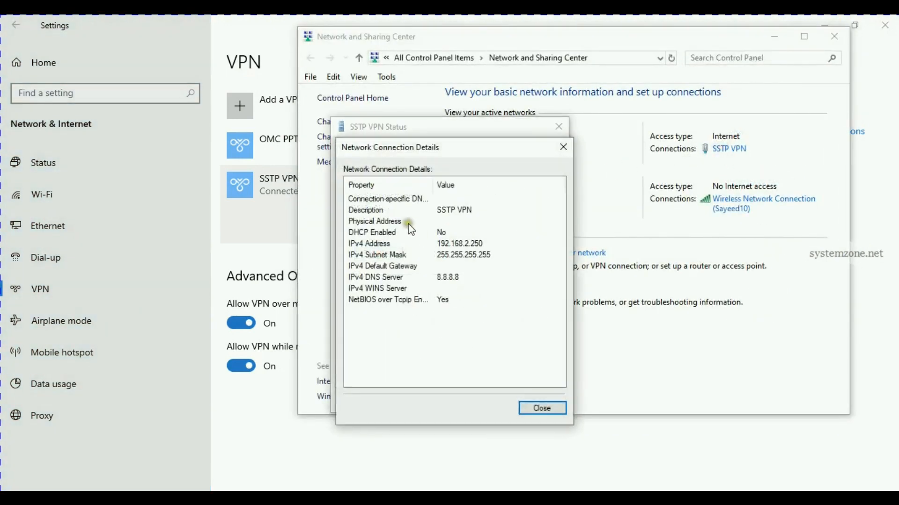
left_click(448, 243)
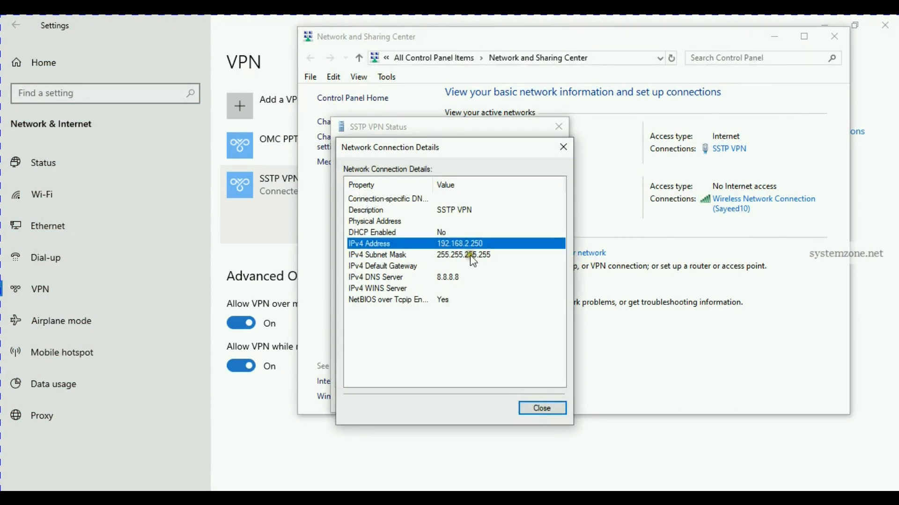
left_click(541, 407)
left_click(547, 125)
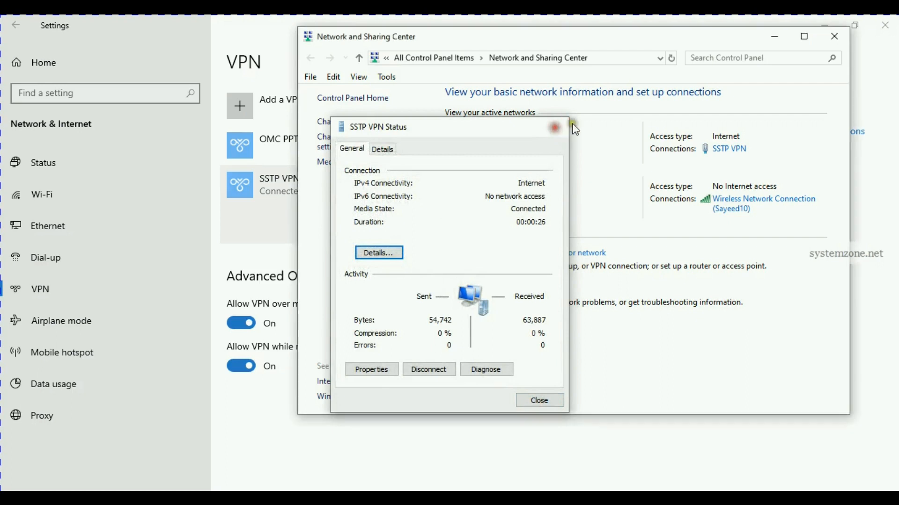
left_click(834, 36)
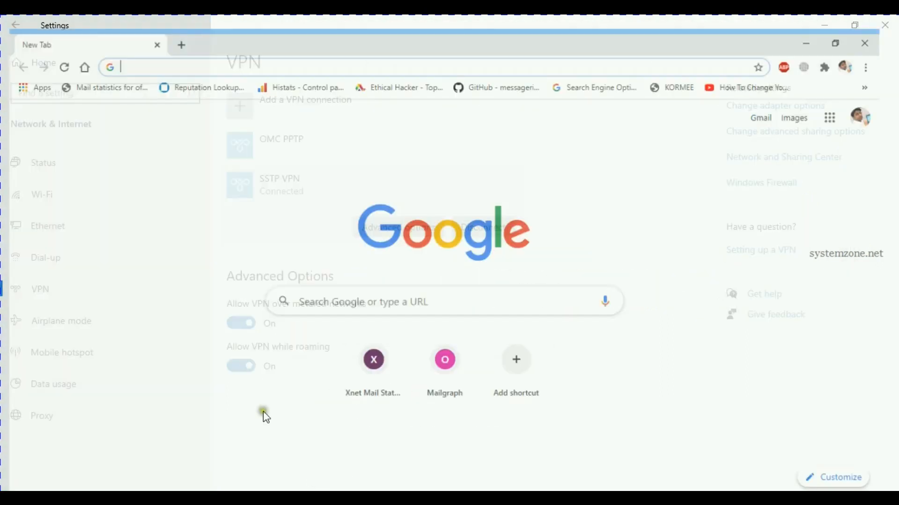
Step: Switch to Chrome, search for "what is my ip" and highlight the public IP address in the result
left_click(183, 49)
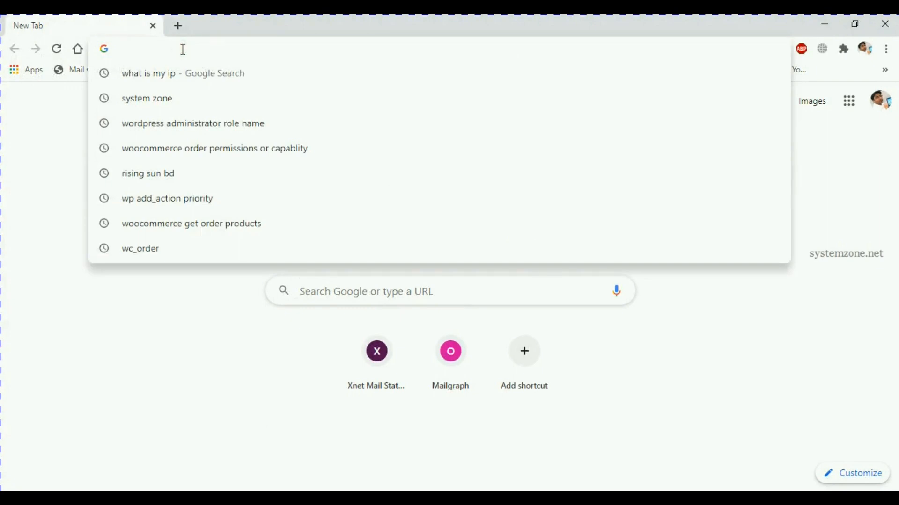
type("what")
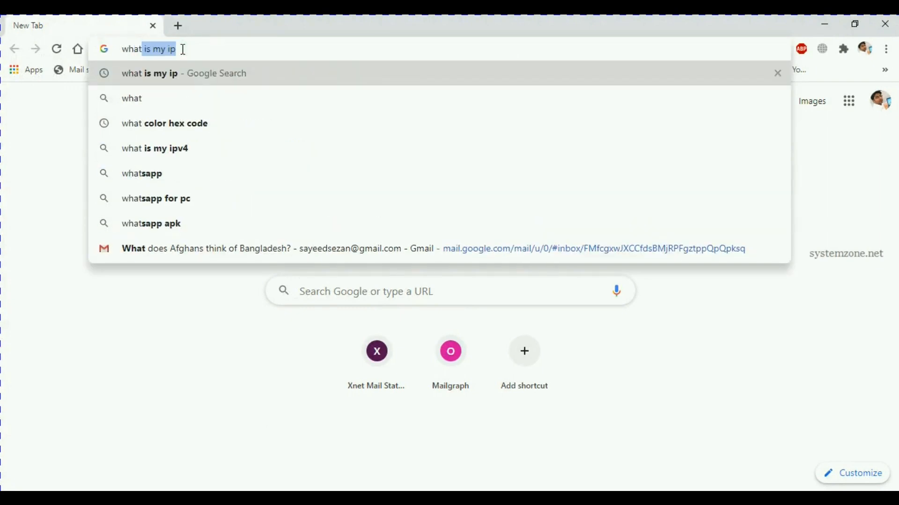
key("Right")
key("Return")
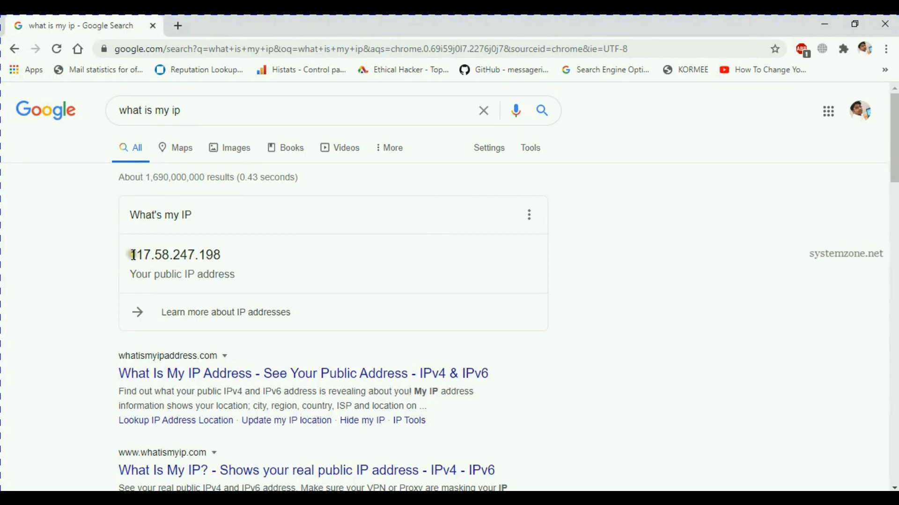
left_click_drag(134, 255, 274, 256)
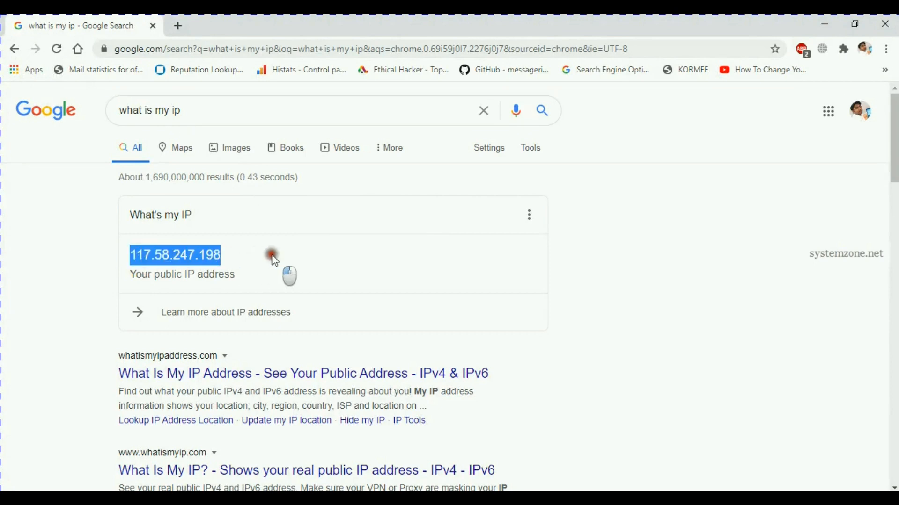
Step: Switch to WinBox and examine the SSTP client's entries among the PPP interfaces and active connections
left_click(824, 26)
left_click(821, 25)
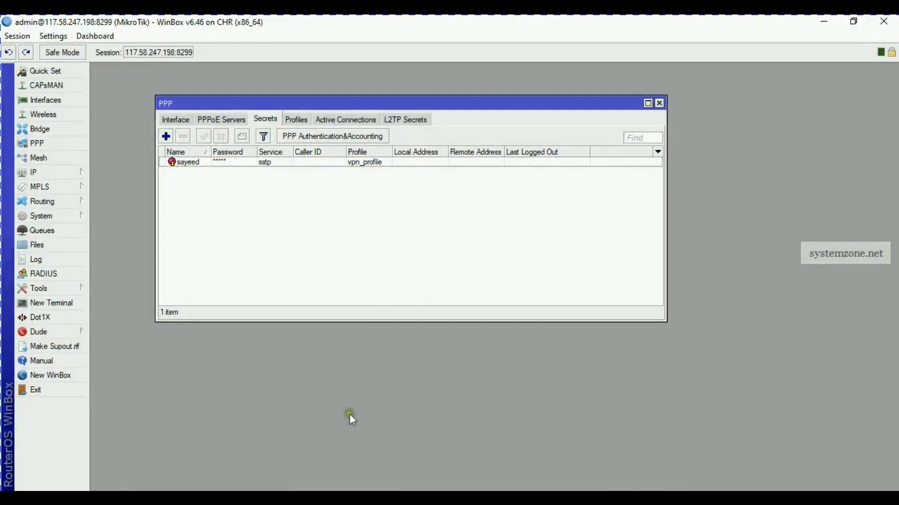
left_click(183, 122)
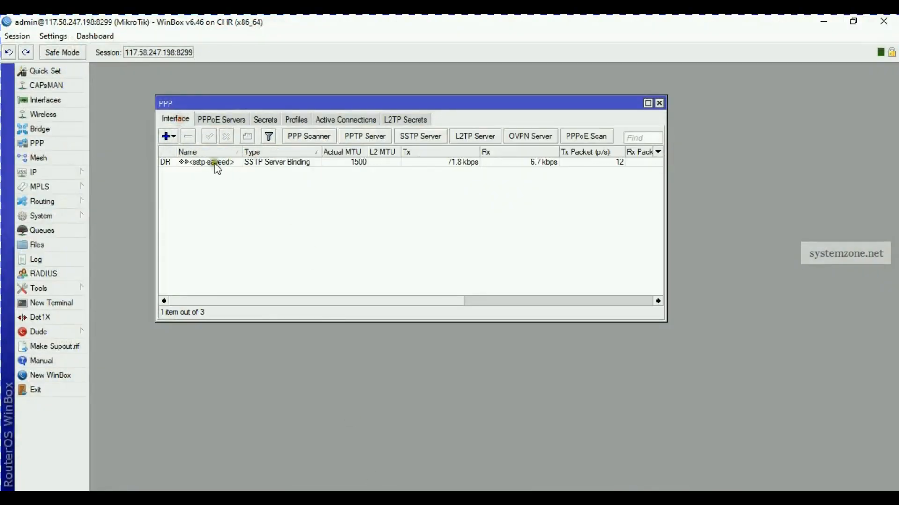
left_click(193, 166)
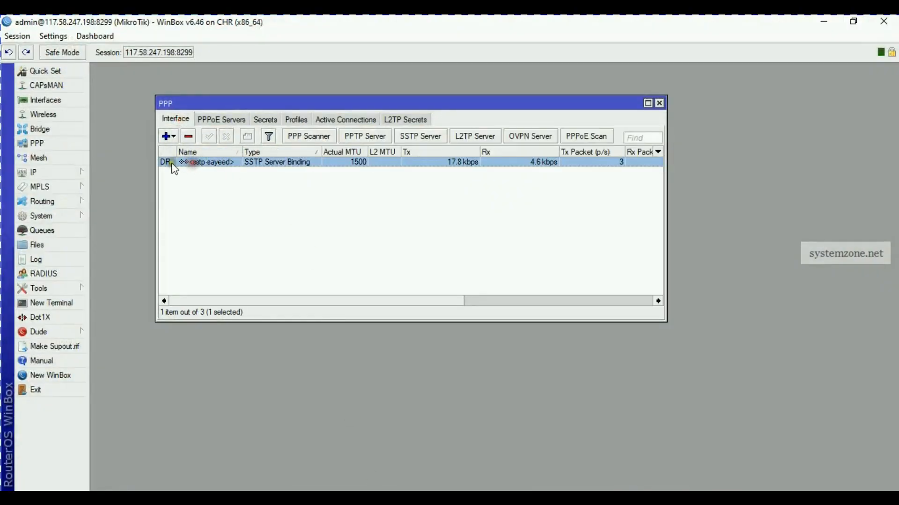
left_click(346, 120)
left_click(245, 162)
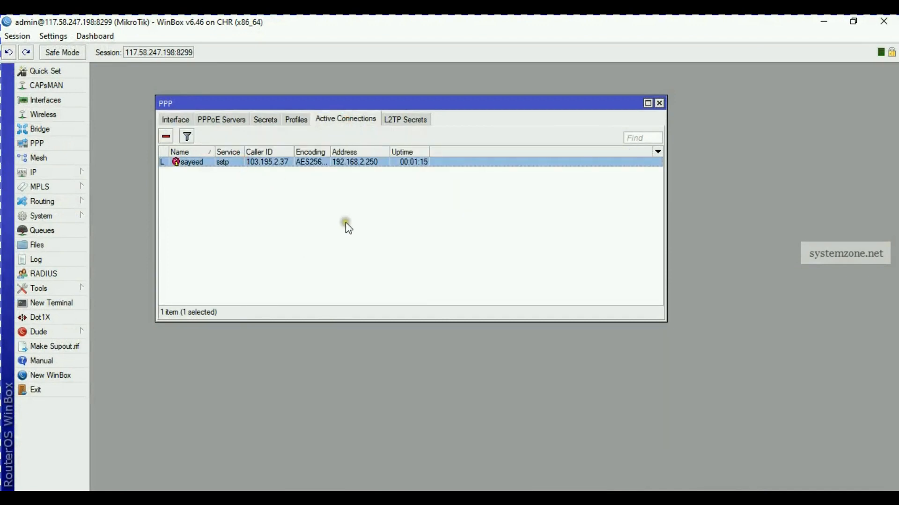
Step: Check the SSTP server binding in the router's Interface List, close the Interface List and PPP windows, and minimize WinBox
left_click(49, 100)
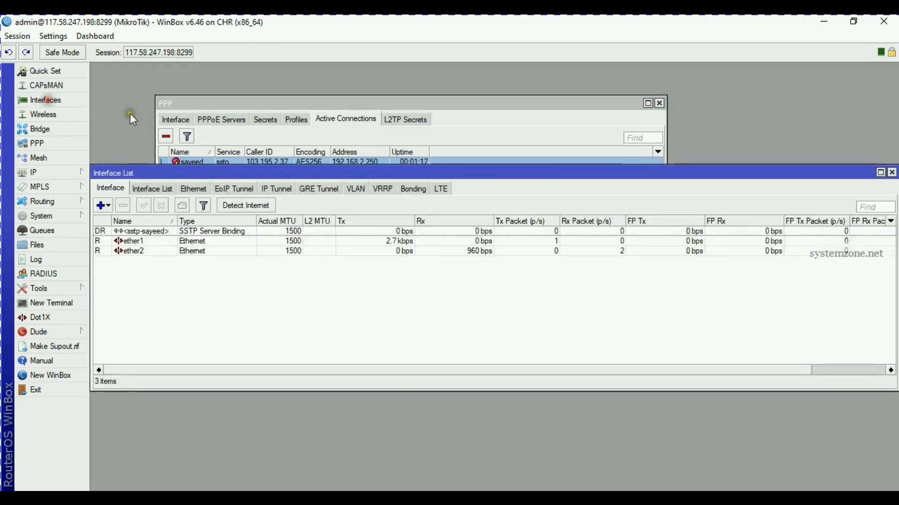
left_click(127, 231)
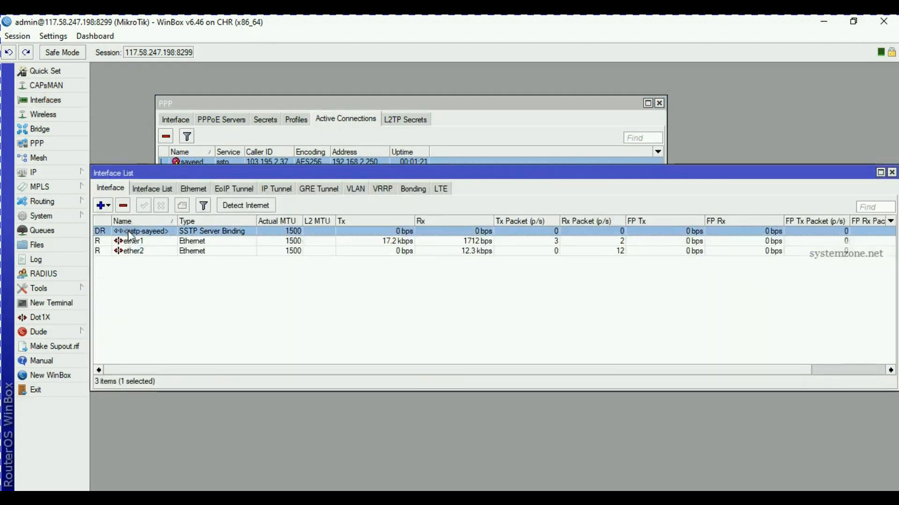
left_click(891, 173)
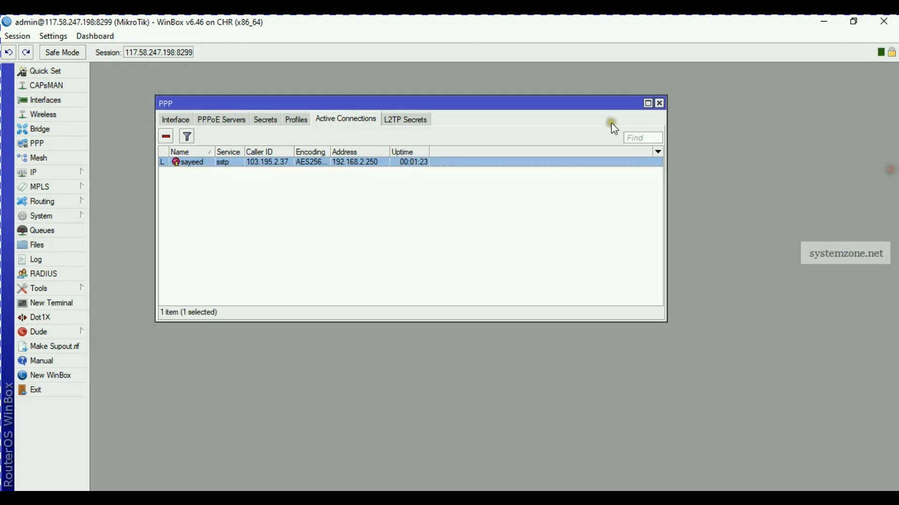
left_click(660, 103)
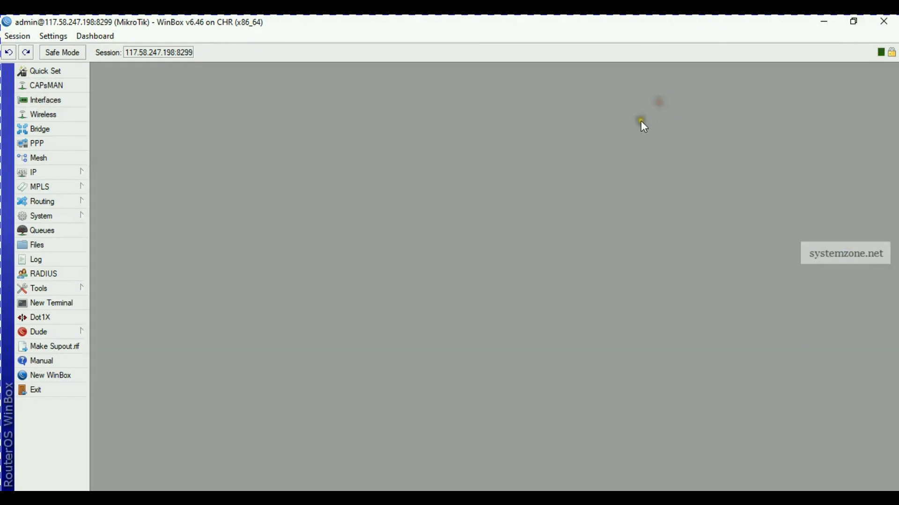
left_click(827, 22)
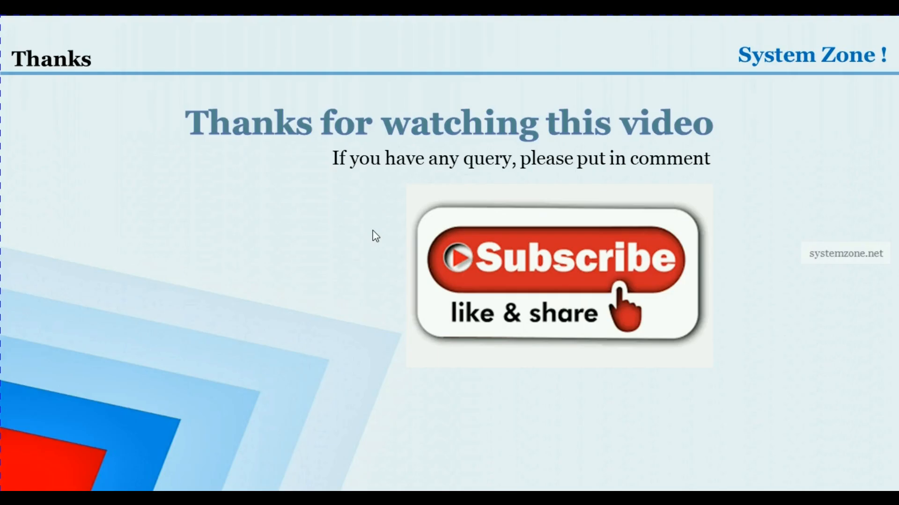